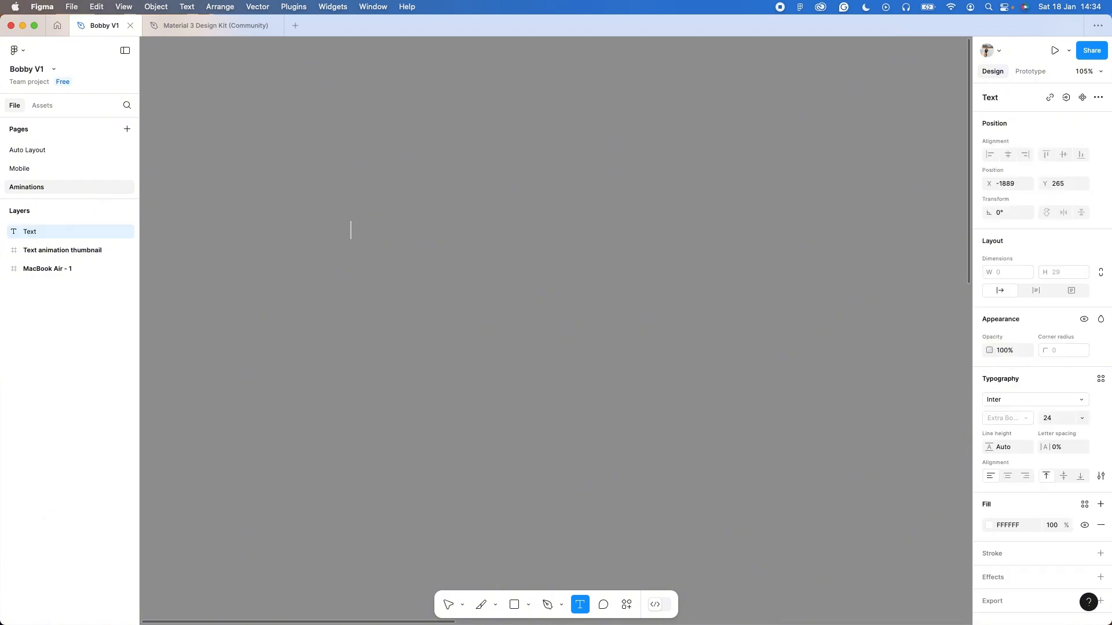
Enter "DESIGNING WITH BOBBY IS" as the headline in the new text object
type("DESIGNING ")
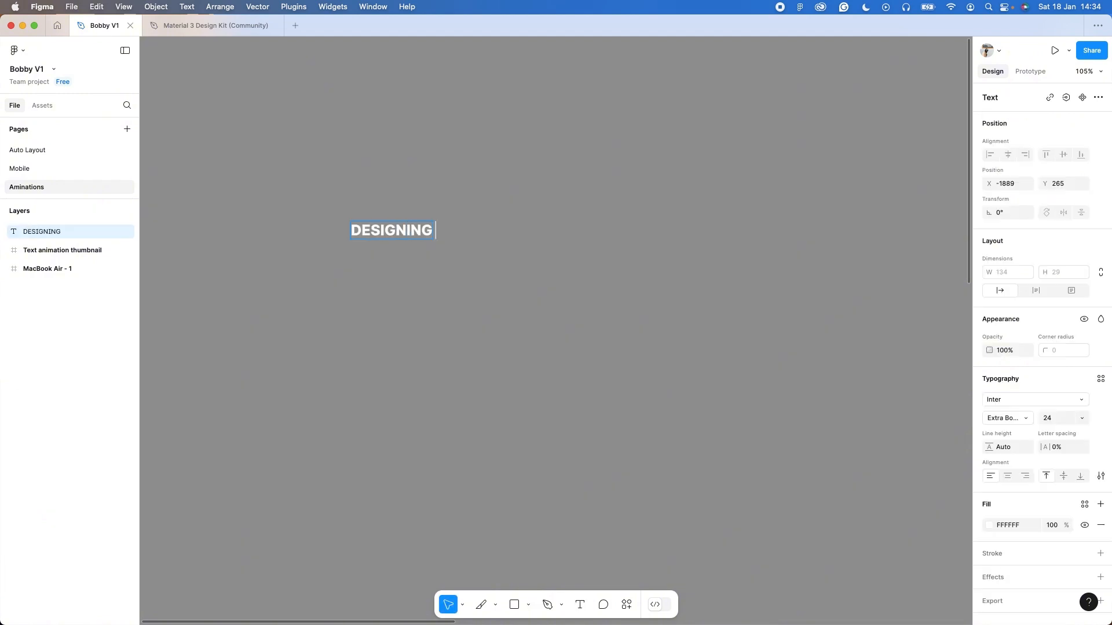
type("WITH BOBB")
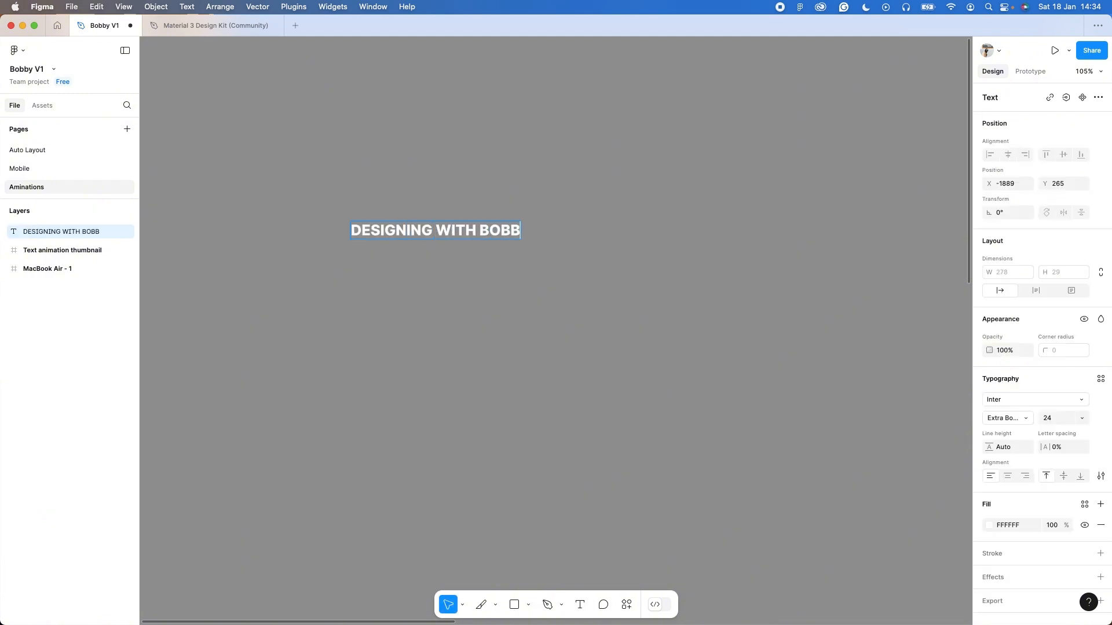
type("Y IS")
key("Escape")
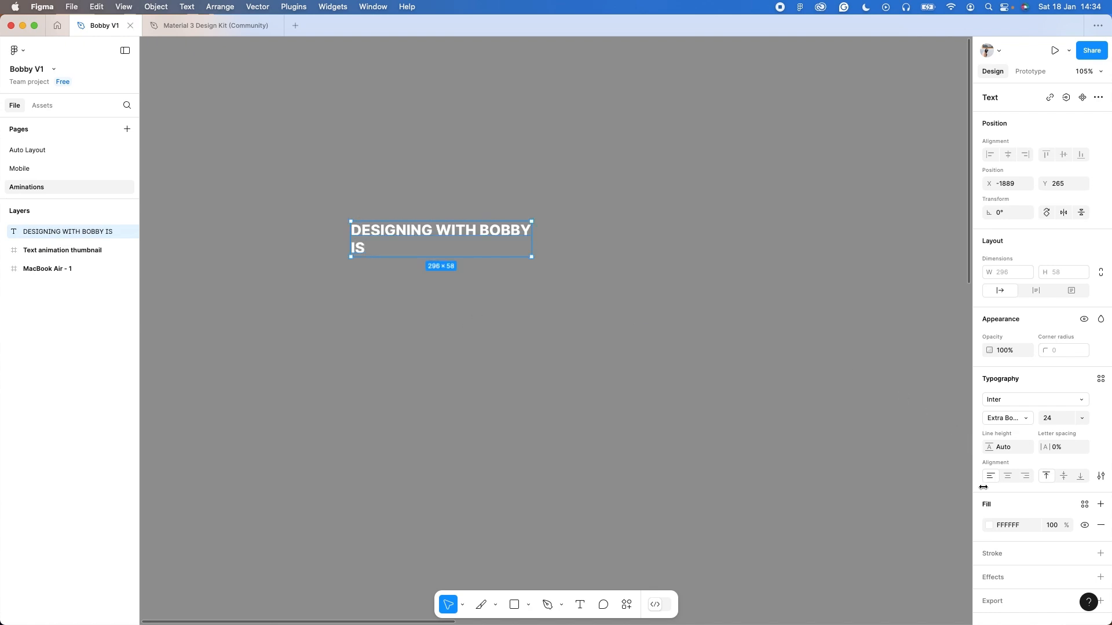
Set the headline text's fill colour to black, 000000
left_click(989, 525)
left_click(847, 568)
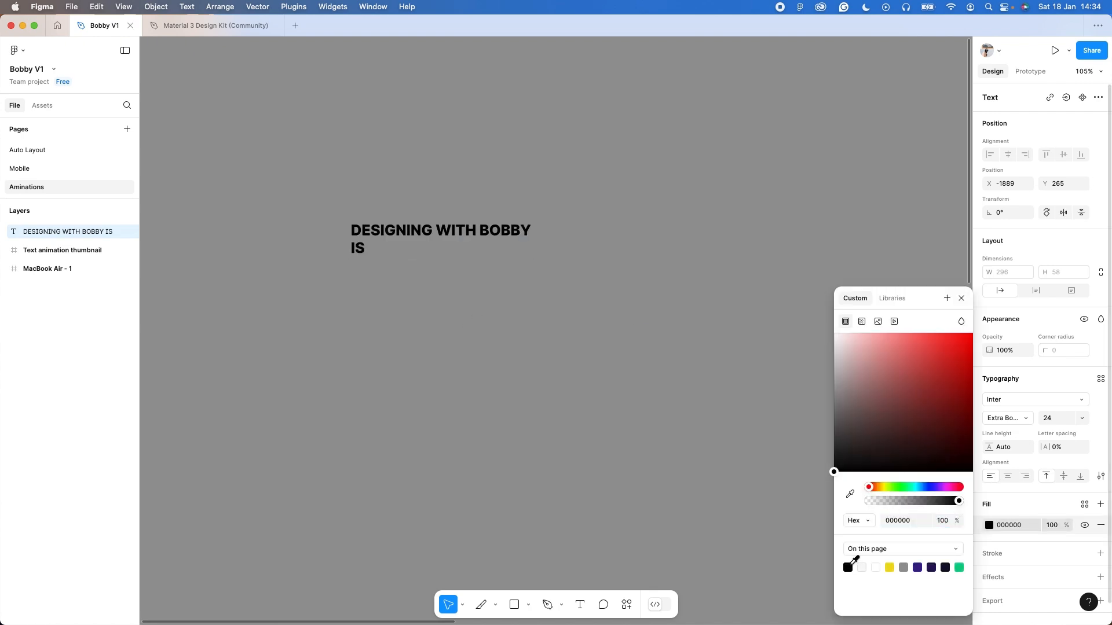
left_click(961, 299)
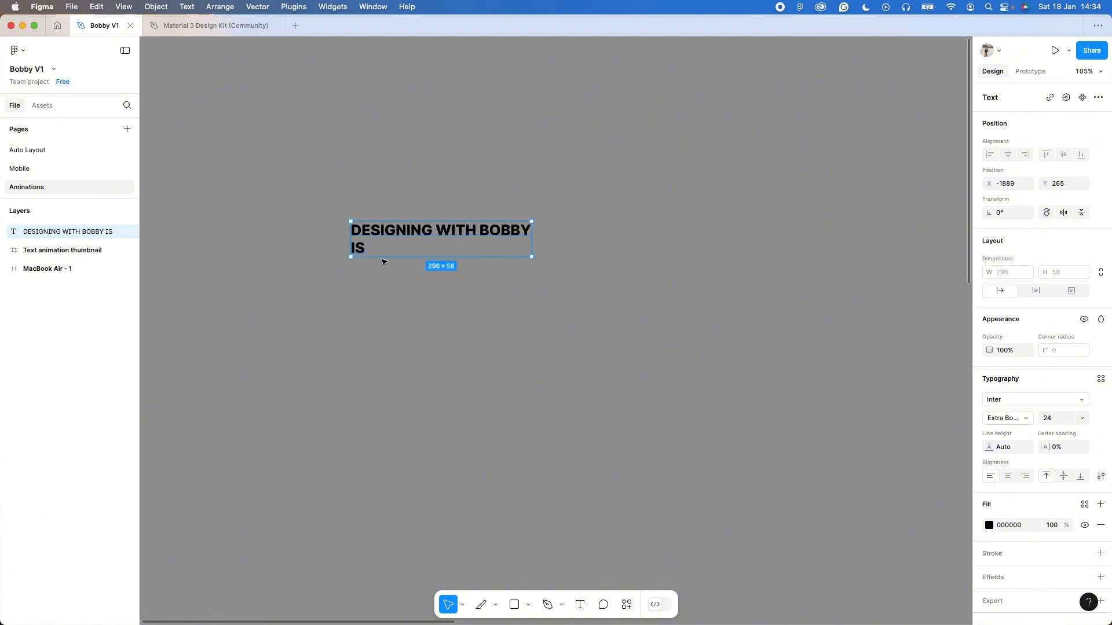
Add a second text object beside the headline, listing COOL, AWESOME, CREATIVE and INSPIRING on four separate lines
scroll(384, 256, "up", 4)
scroll(384, 256, "right", 3)
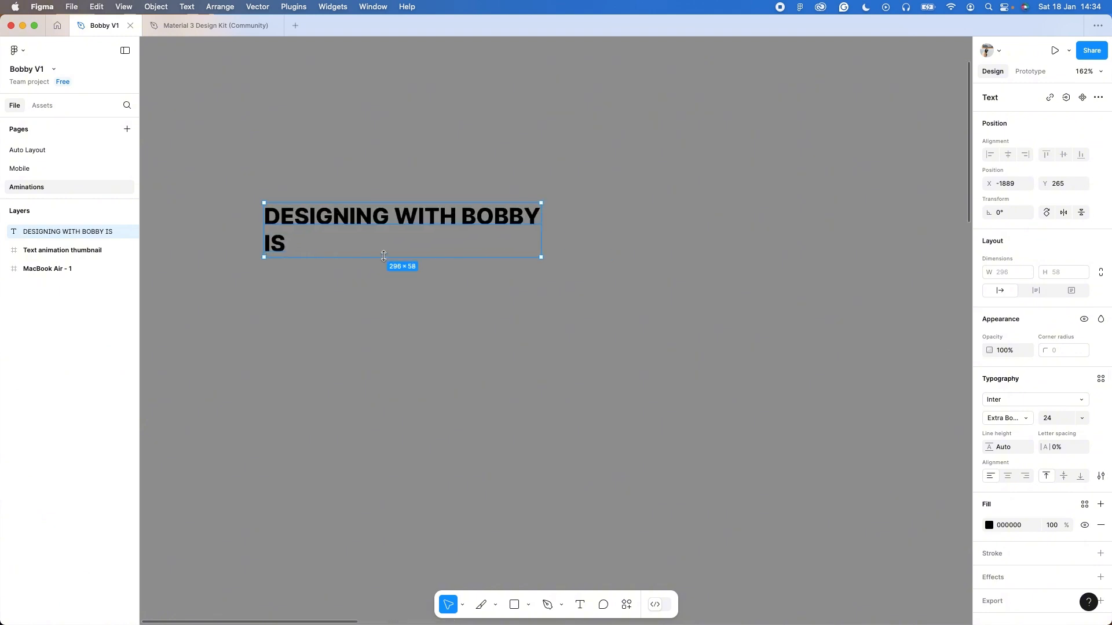
left_click(593, 225)
key("t")
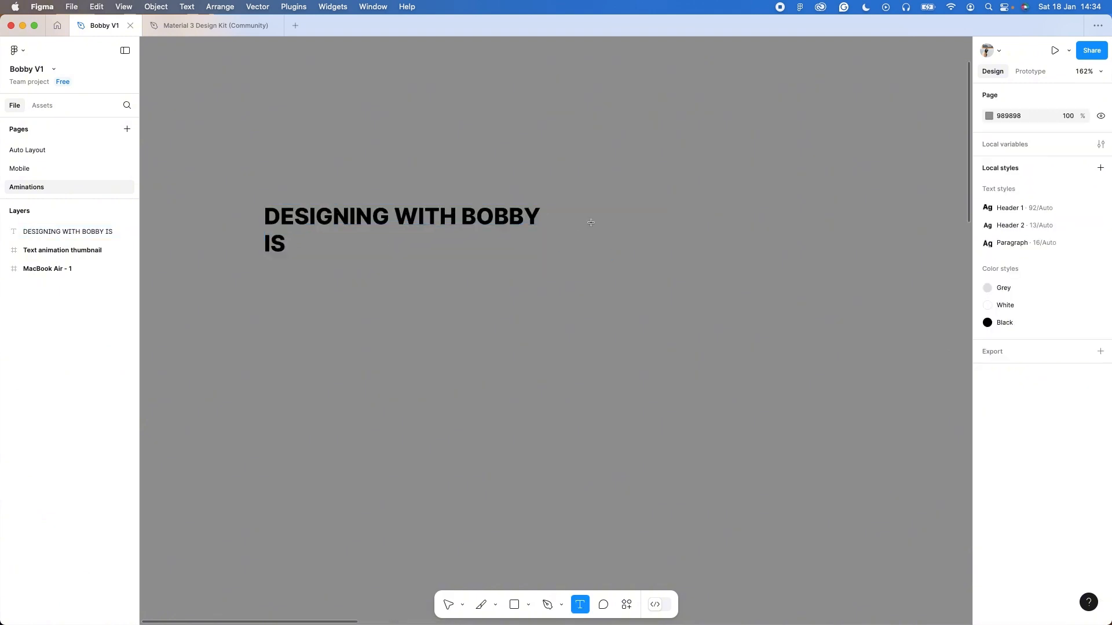
left_click(594, 213)
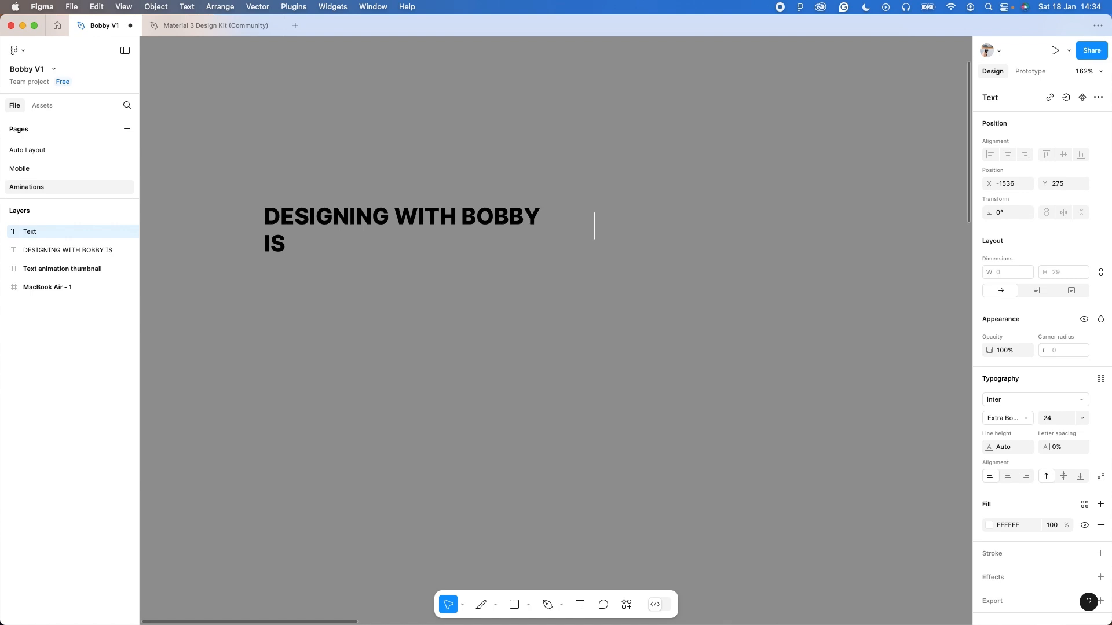
type("COOL")
key("Return")
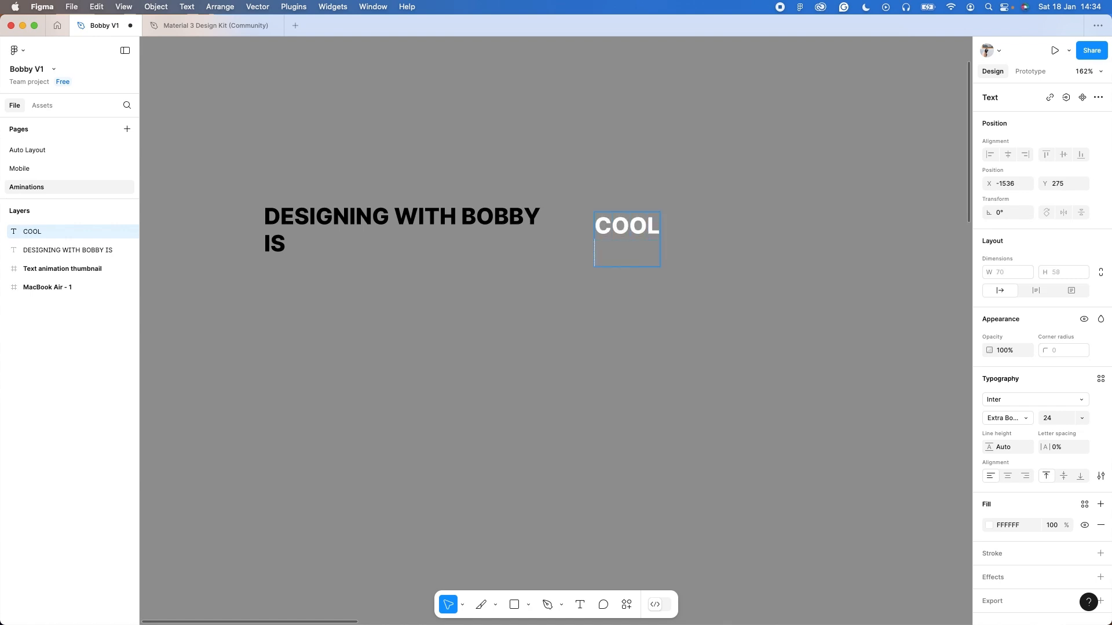
type("AWESOME ")
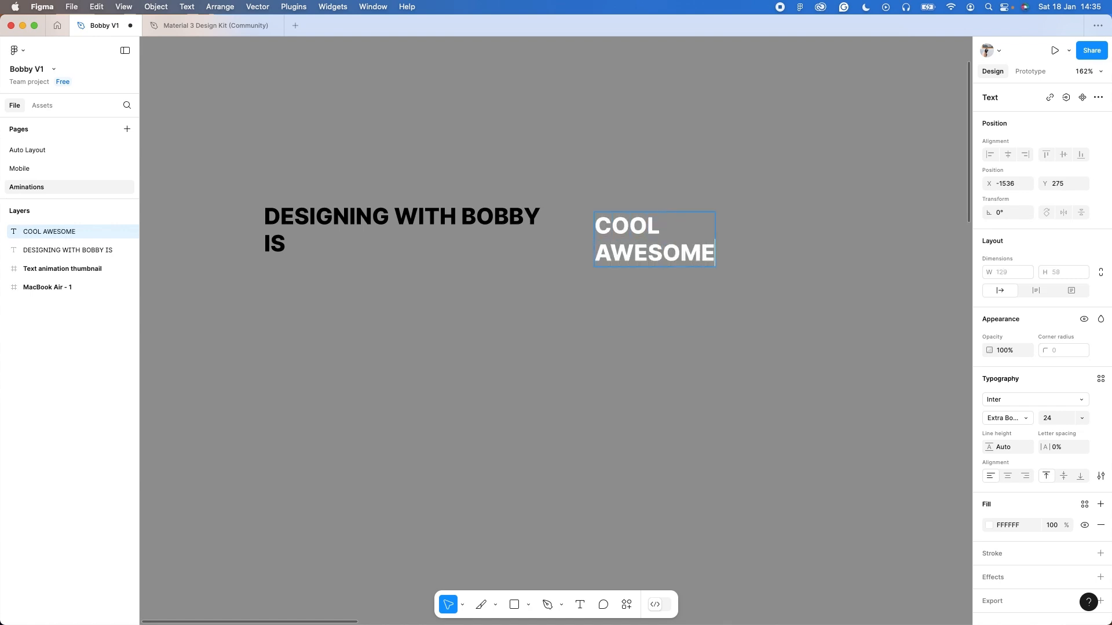
type("CREATIVE ")
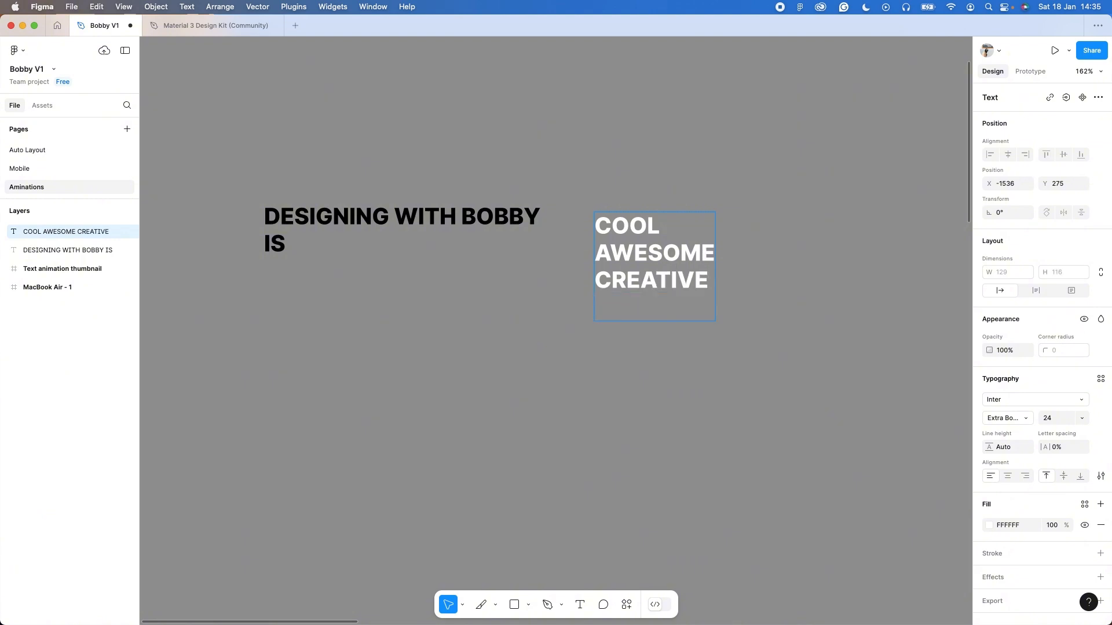
type("INSPIRING")
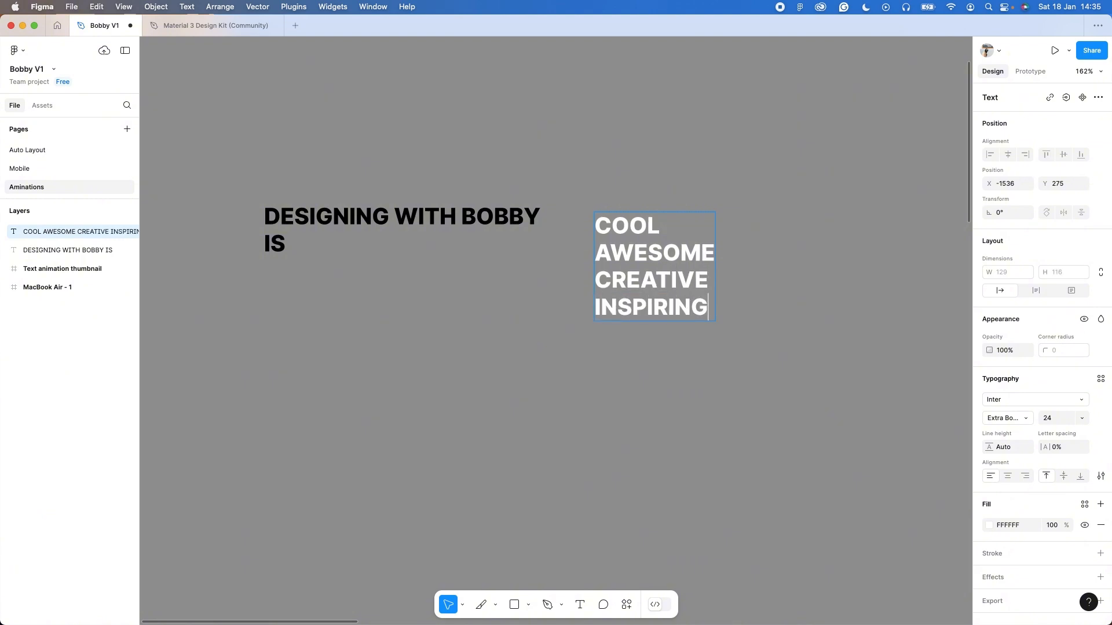
key("Escape")
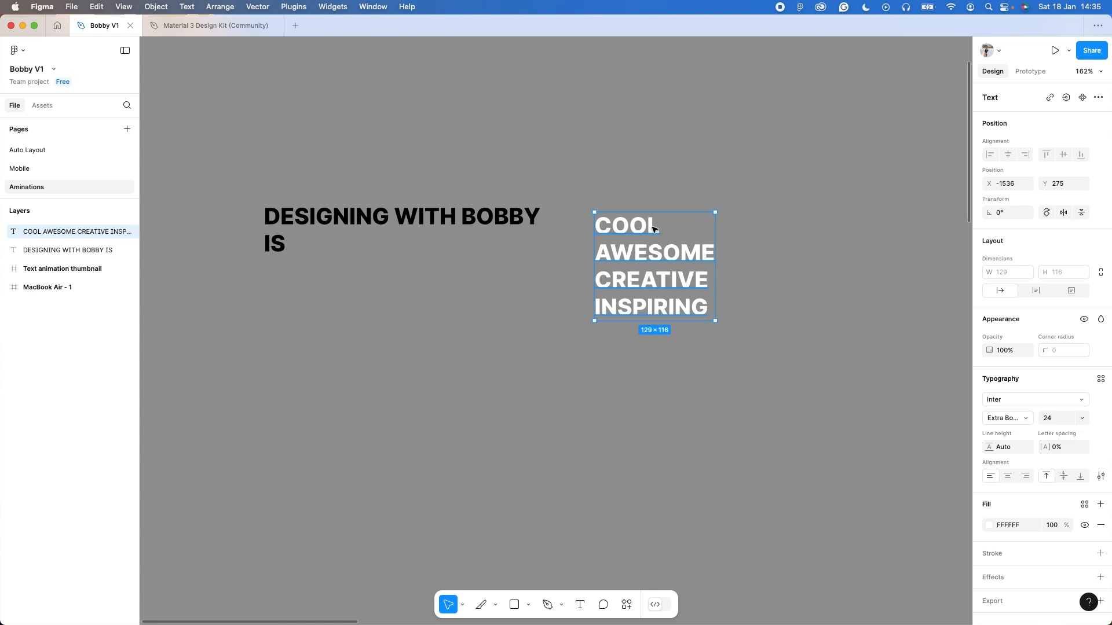
Colour the word COOL yellow (F2DD1E) and the word AWESOME dark purple (412290)
double_click(653, 229)
left_click(660, 228)
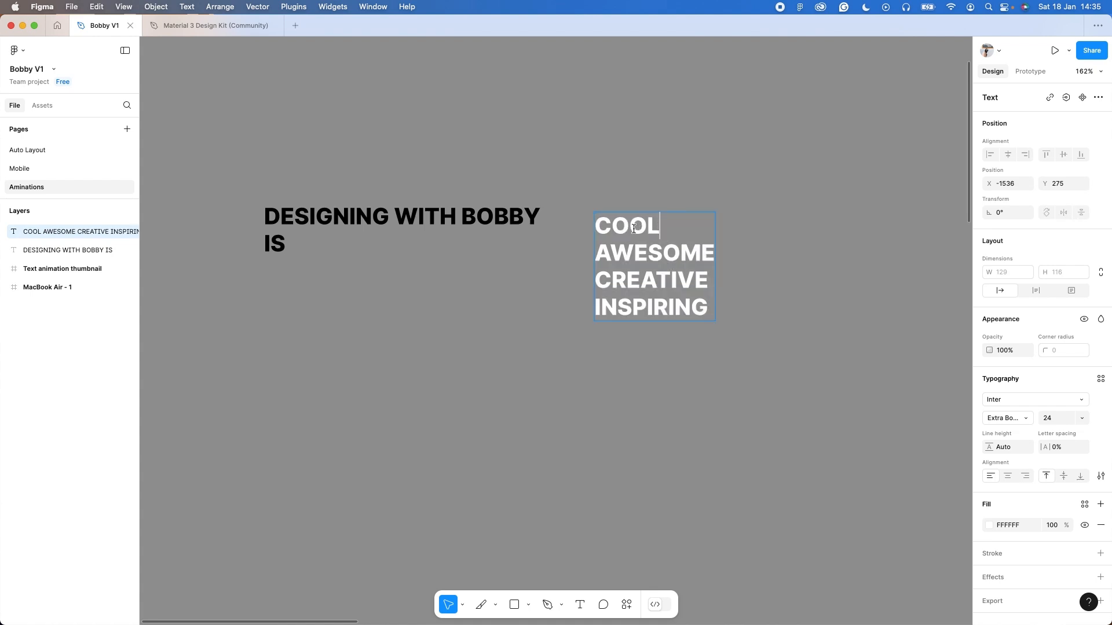
left_click_drag(633, 229, 602, 227)
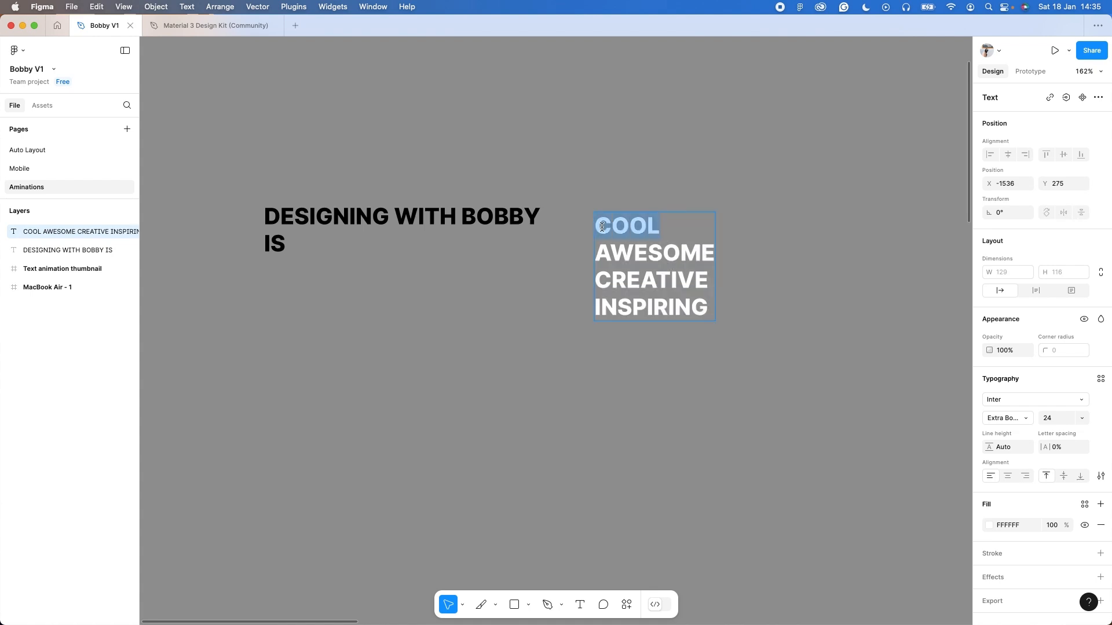
left_click(989, 524)
left_click(890, 568)
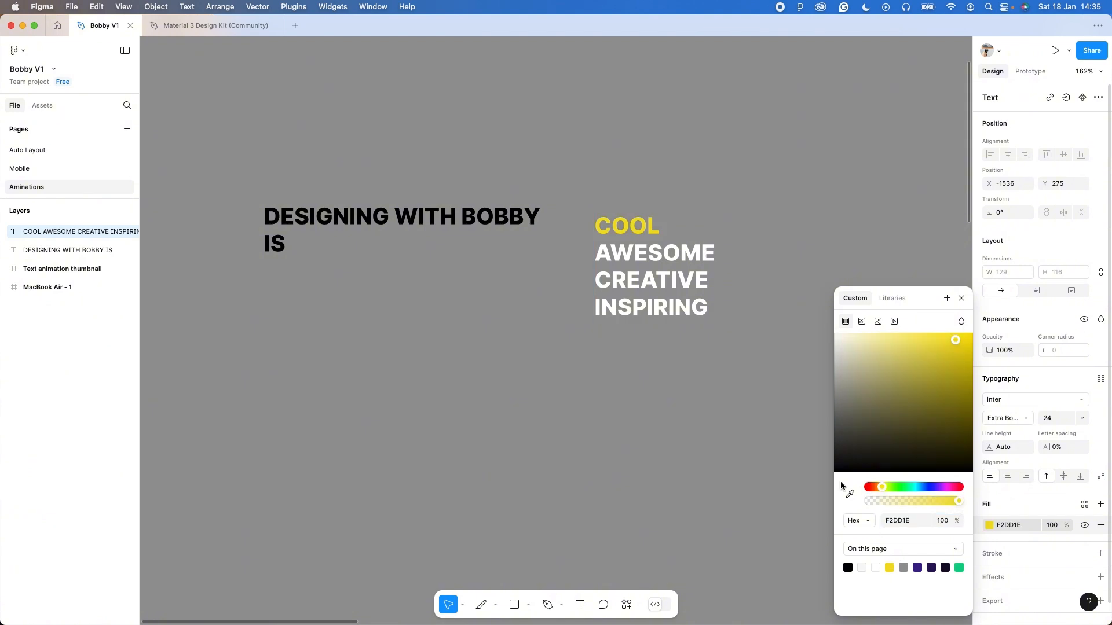
double_click(681, 254)
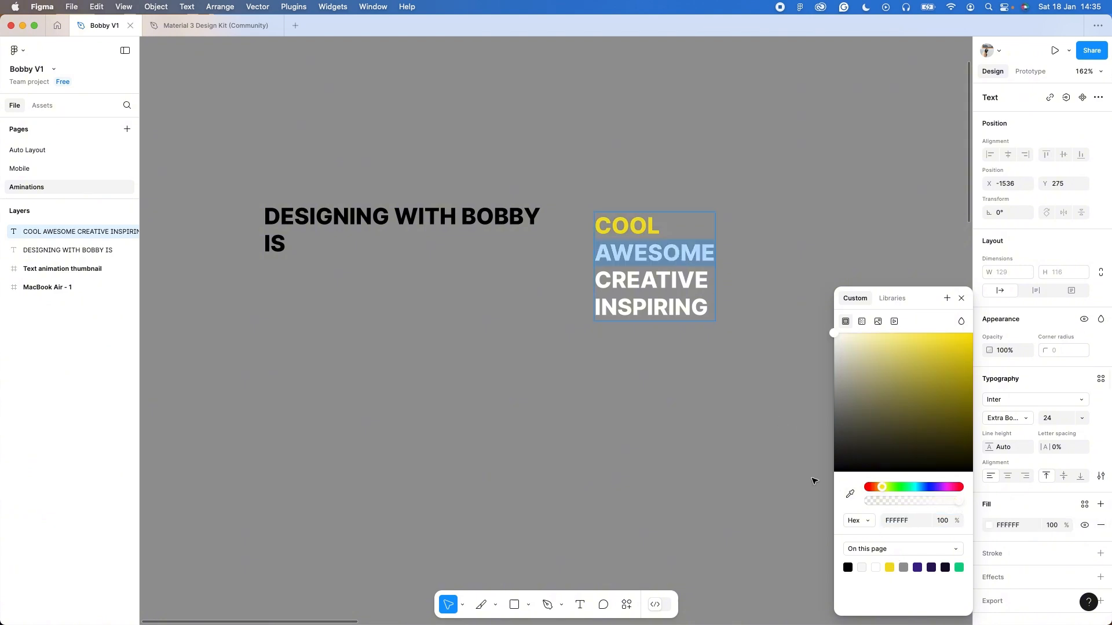
left_click(918, 568)
Colour the word CREATIVE green (0ACF83) and the word INSPIRING magenta (EF48FF)
double_click(669, 283)
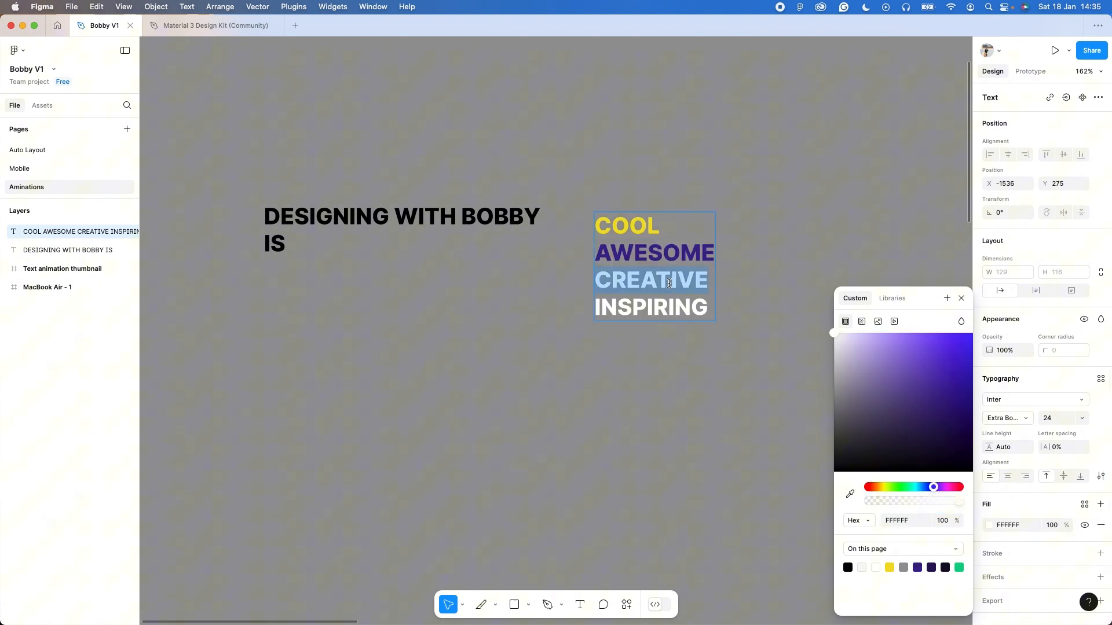
left_click(959, 567)
double_click(670, 308)
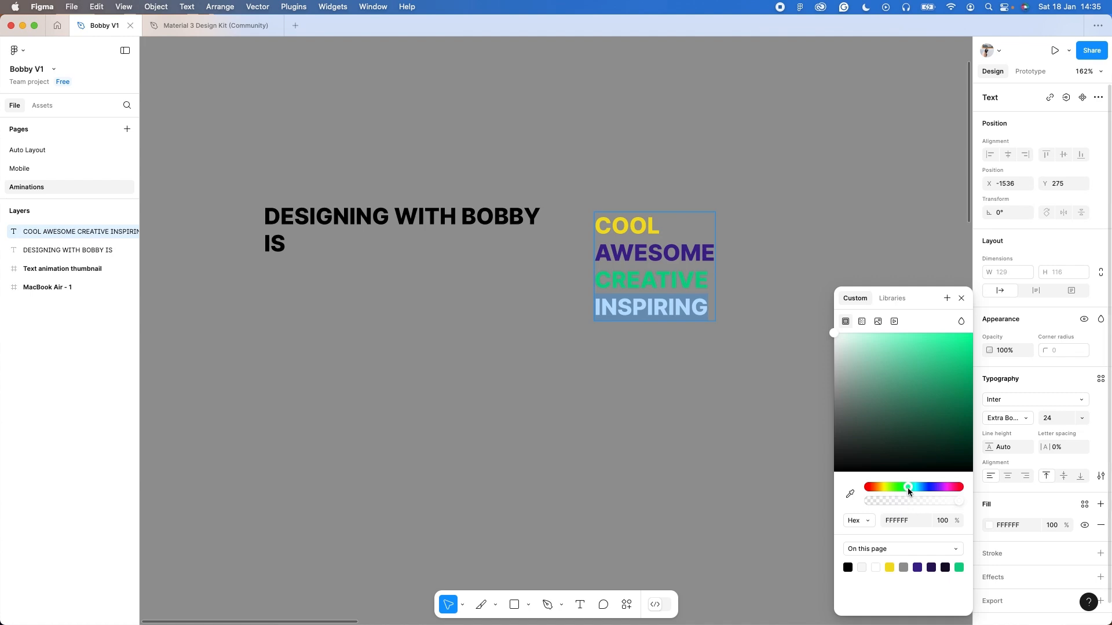
left_click_drag(927, 489, 943, 490)
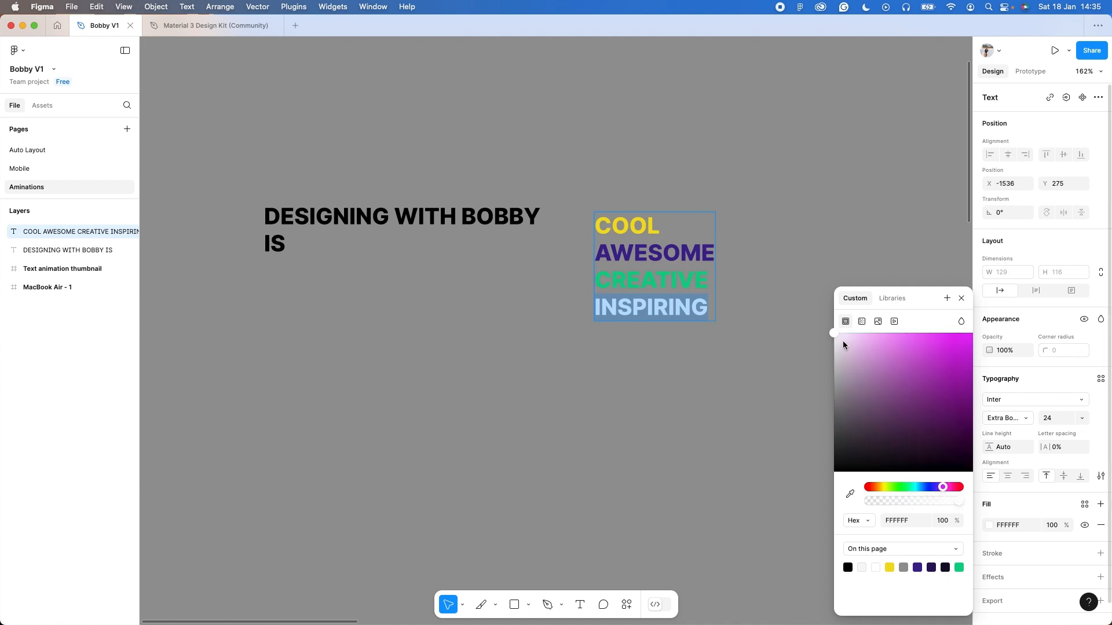
left_click_drag(843, 345, 933, 334)
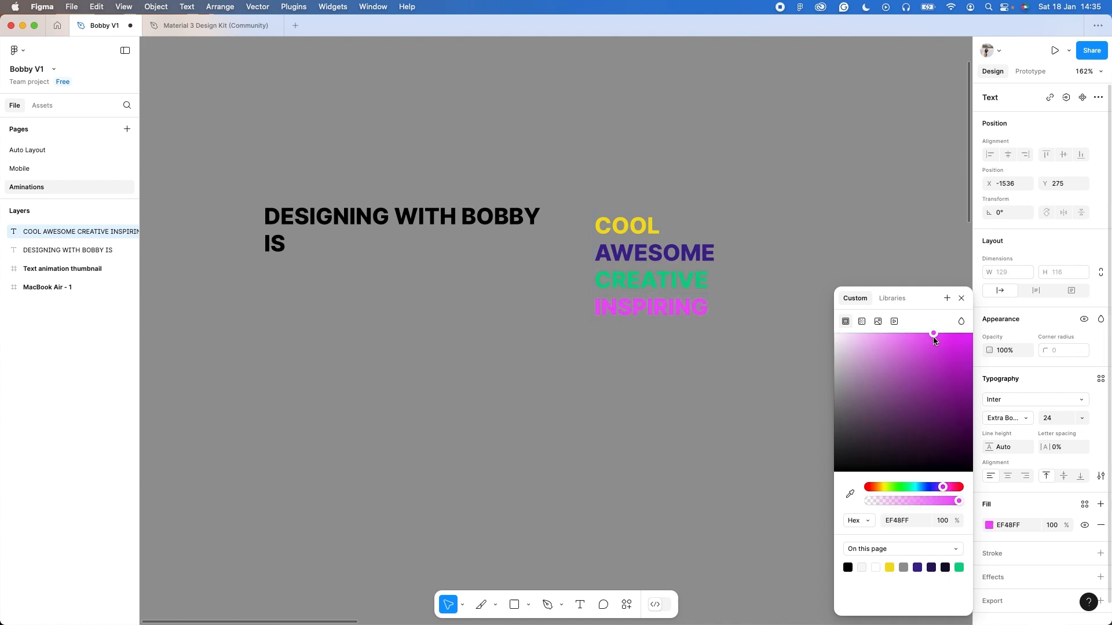
left_click(962, 300)
key("Escape")
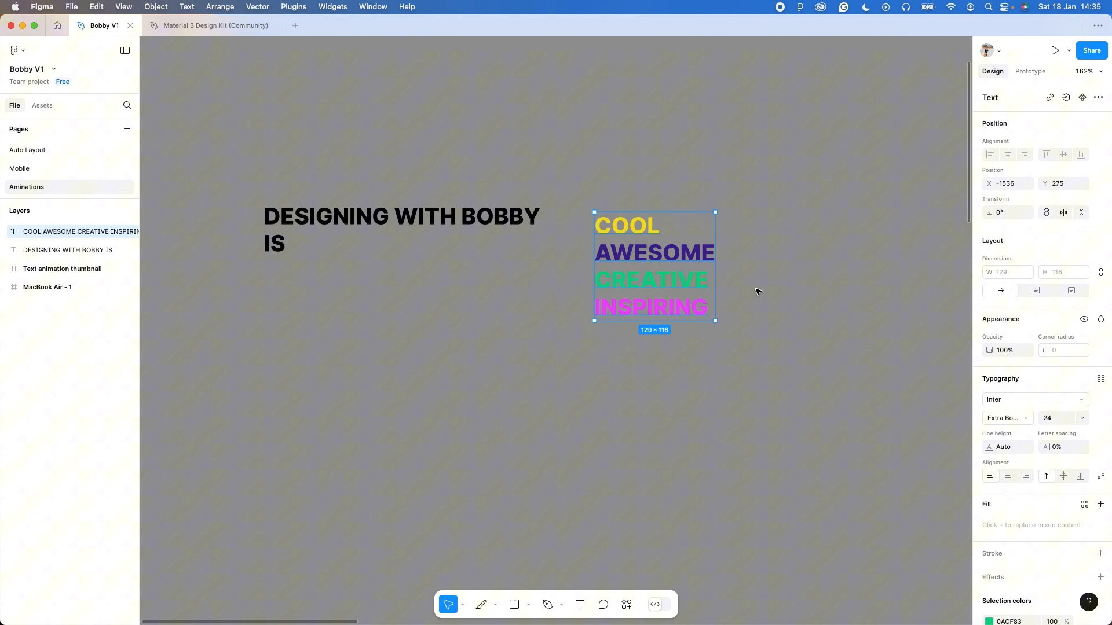
Wrap the word list in its own frame and position it so COOL follows IS on the headline's second line
right_click(646, 281)
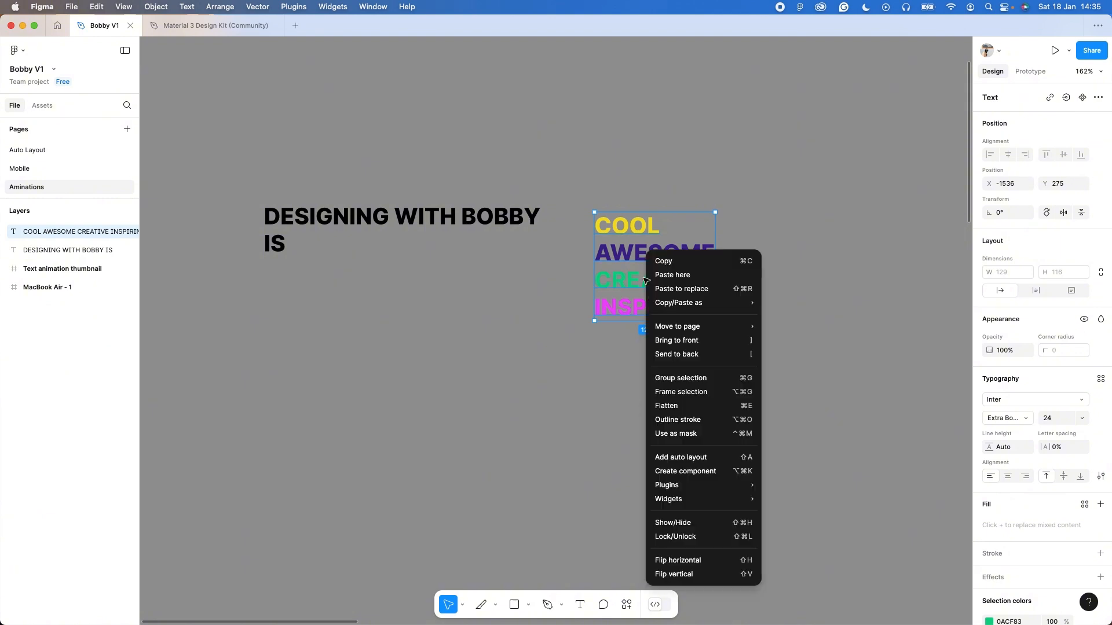
left_click(687, 393)
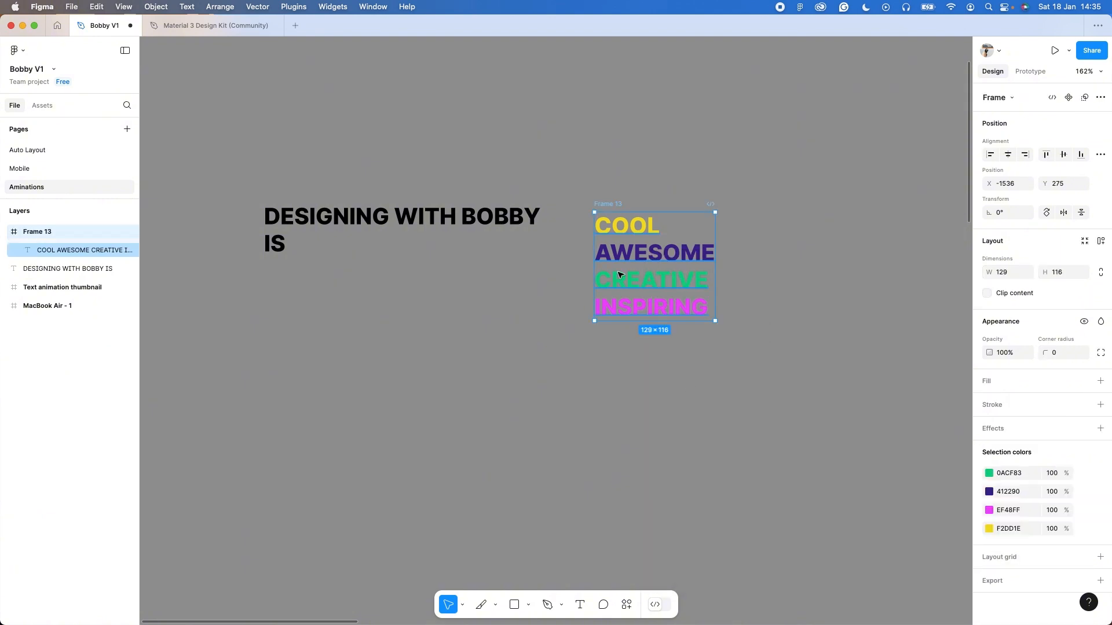
left_click_drag(620, 274, 349, 275)
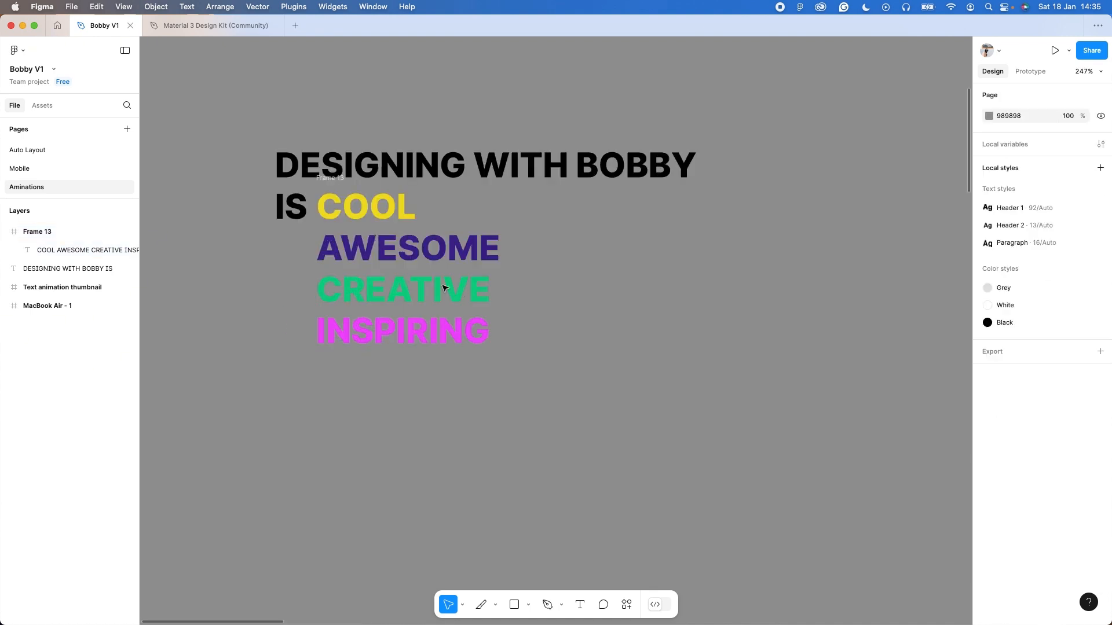
Clip the word list frame's content and reduce its height to 29 so only COOL shows
left_click(388, 270)
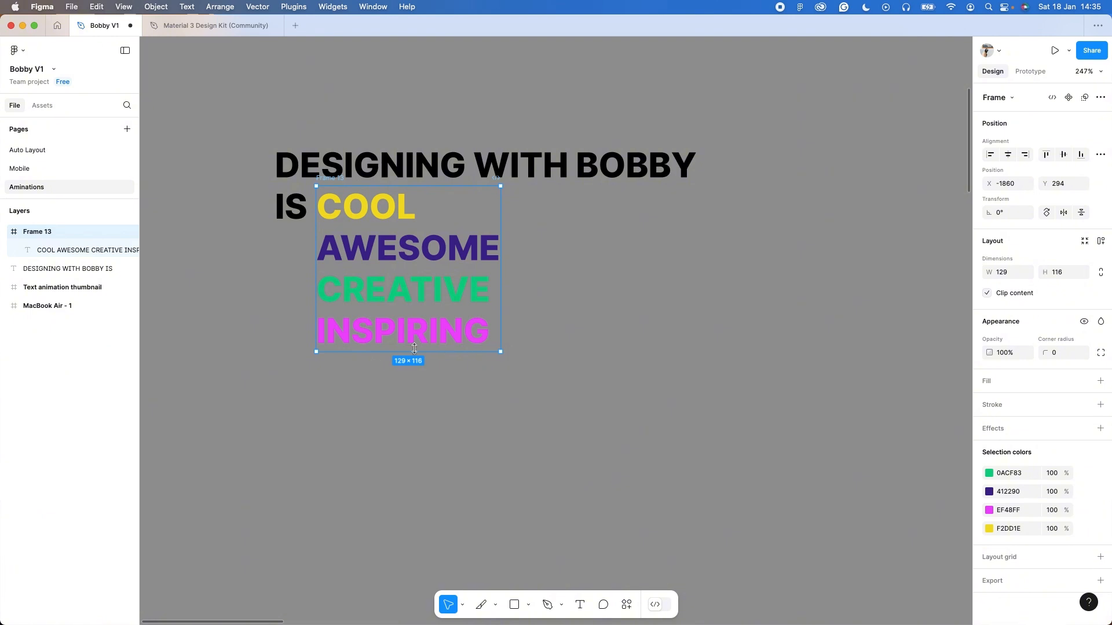
left_click_drag(414, 349, 421, 231)
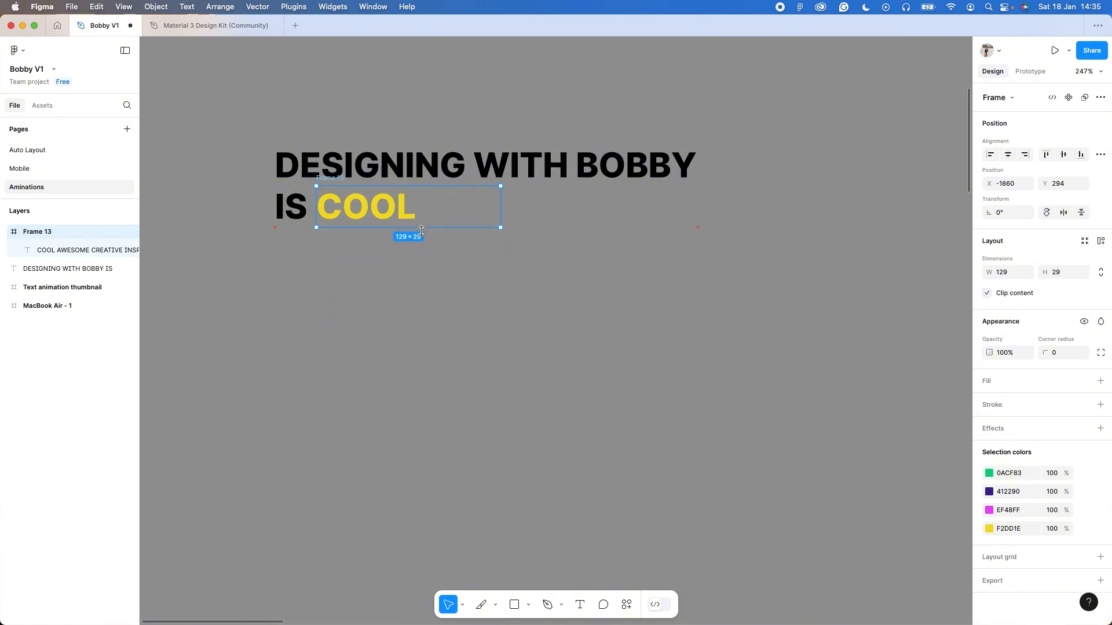
left_click(453, 304)
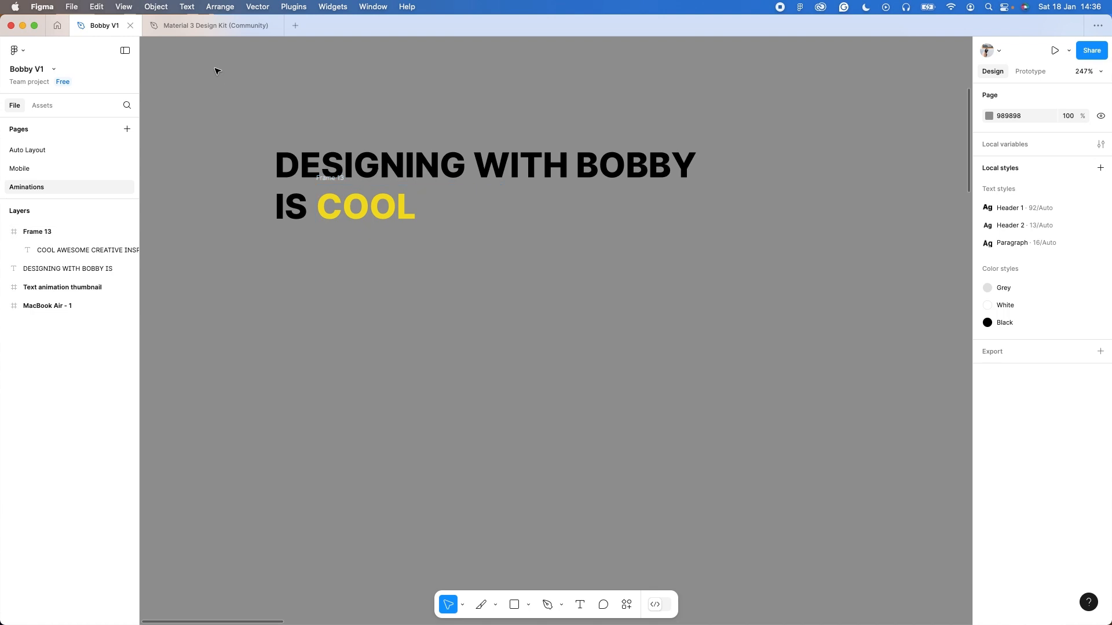
Wrap the headline text and the clipped word list frame together in a new frame
left_click_drag(630, 220, 721, 253)
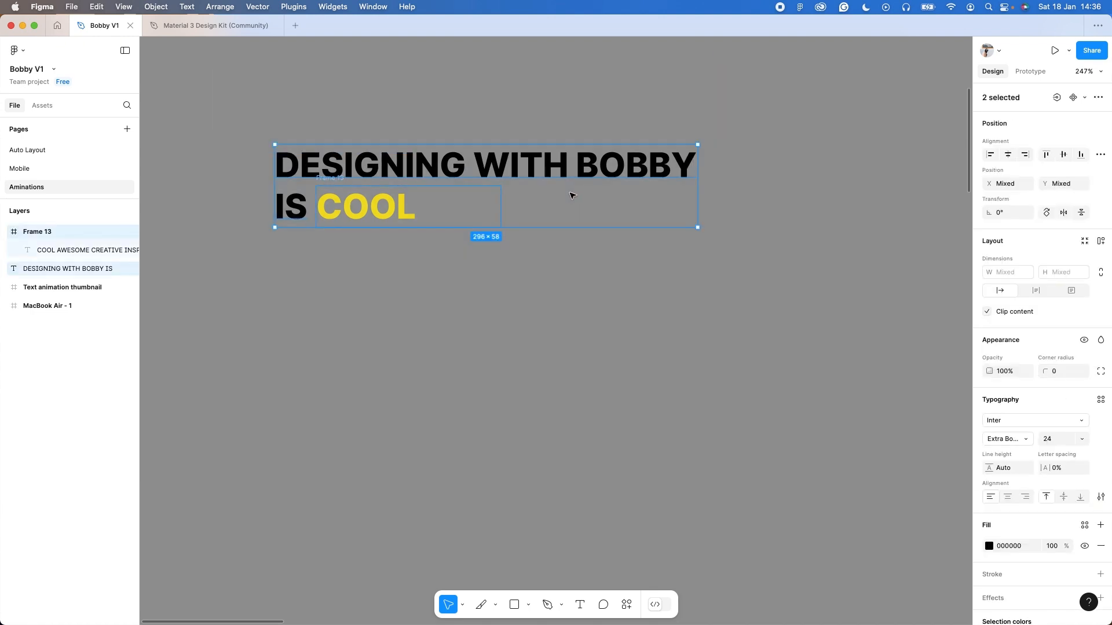
right_click(558, 189)
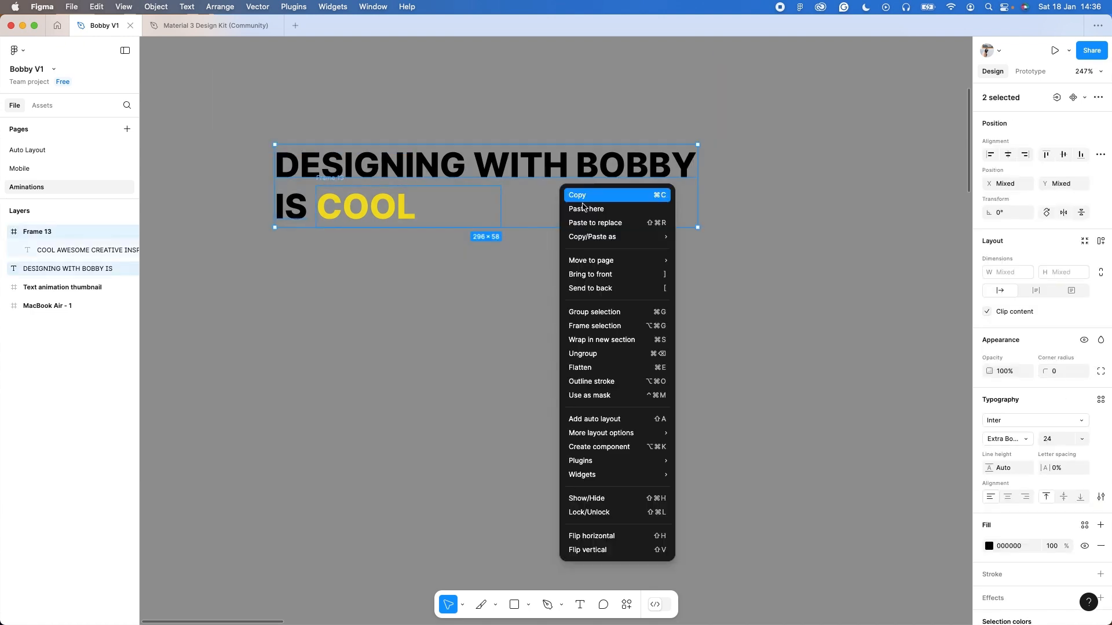
left_click(593, 328)
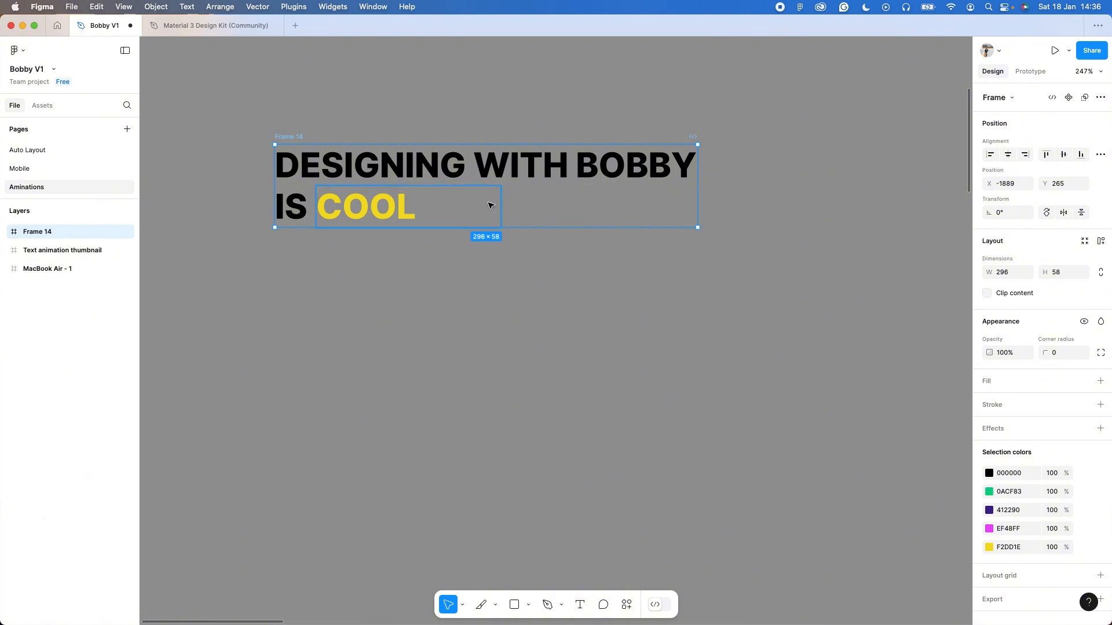
Duplicate the complete headline frame three times, stacking the copies below the original at even spacing
key("alt")
left_click_drag(490, 204, 479, 305)
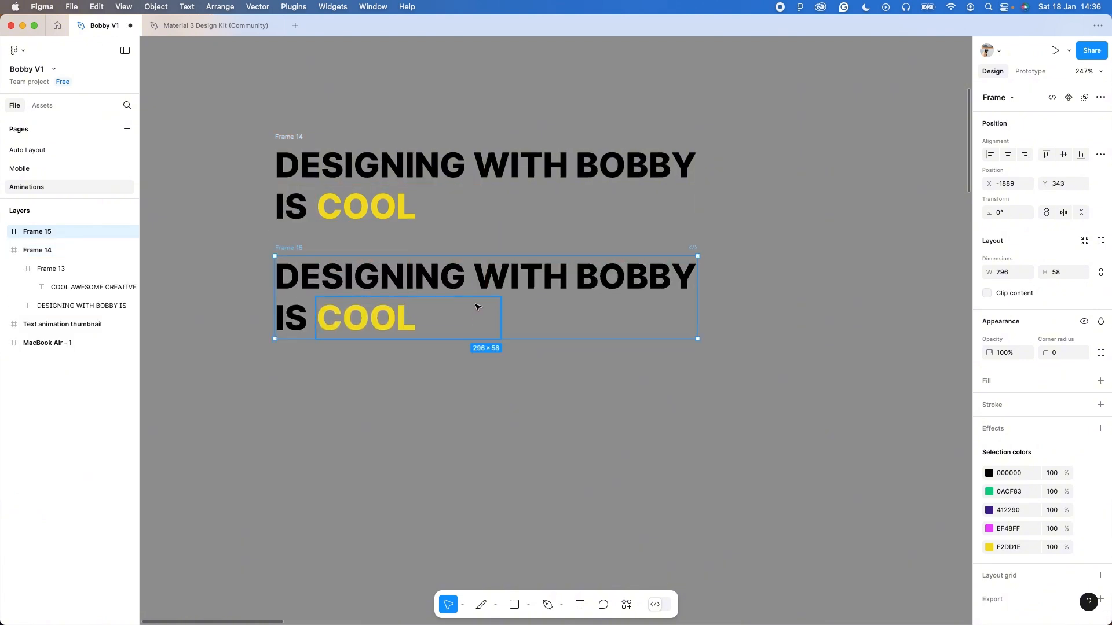
left_click_drag(470, 358, 456, 527)
left_click(766, 347)
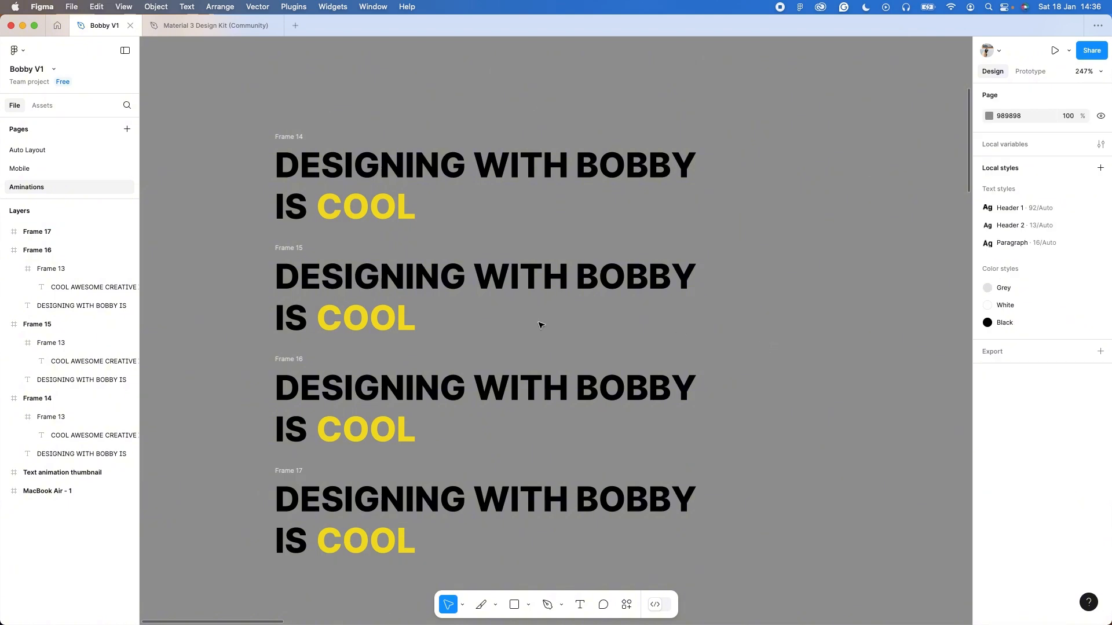
Shift the word list in the second headline up to Y -29 so AWESOME follows IS
left_click(388, 316)
left_click(388, 315)
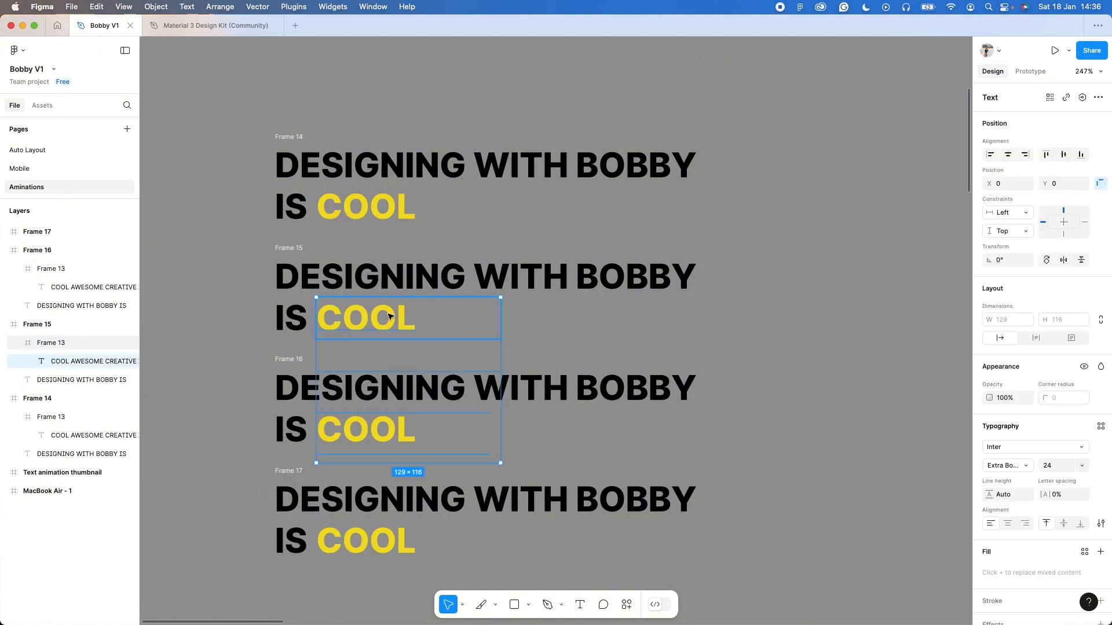
key("shift+Up")
key("shift+Up")
key("shift+Up")
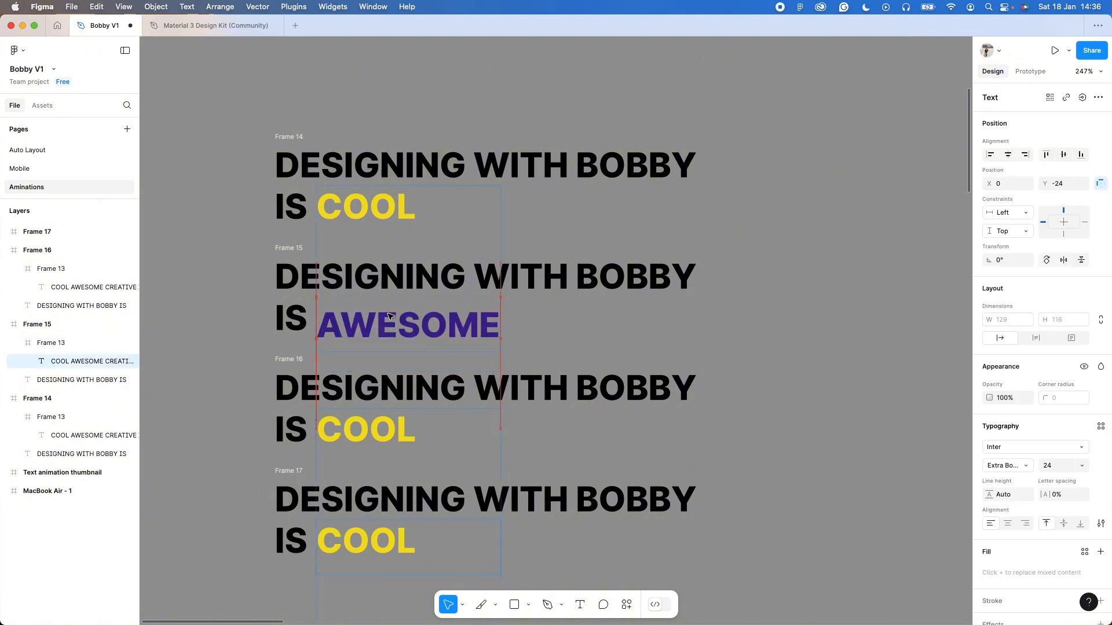
key("Up")
key("Up")
key("Up")
key("Up")
key("Up")
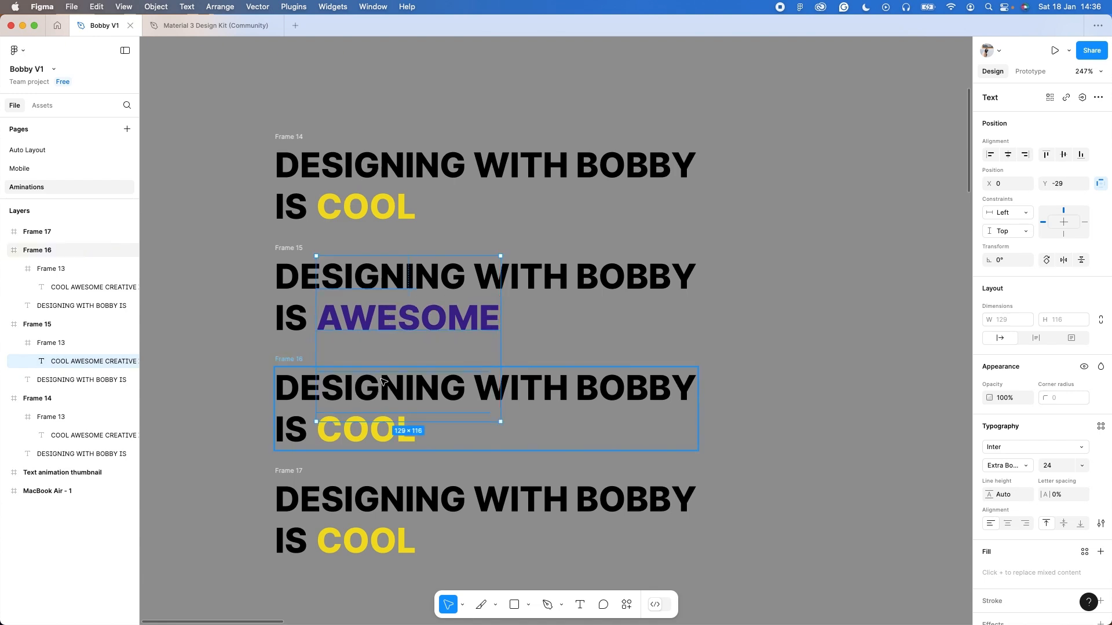
Shift the word list in the third headline up to Y -57 so CREATIVE follows IS
key("Escape")
left_click(379, 430)
double_click(379, 430)
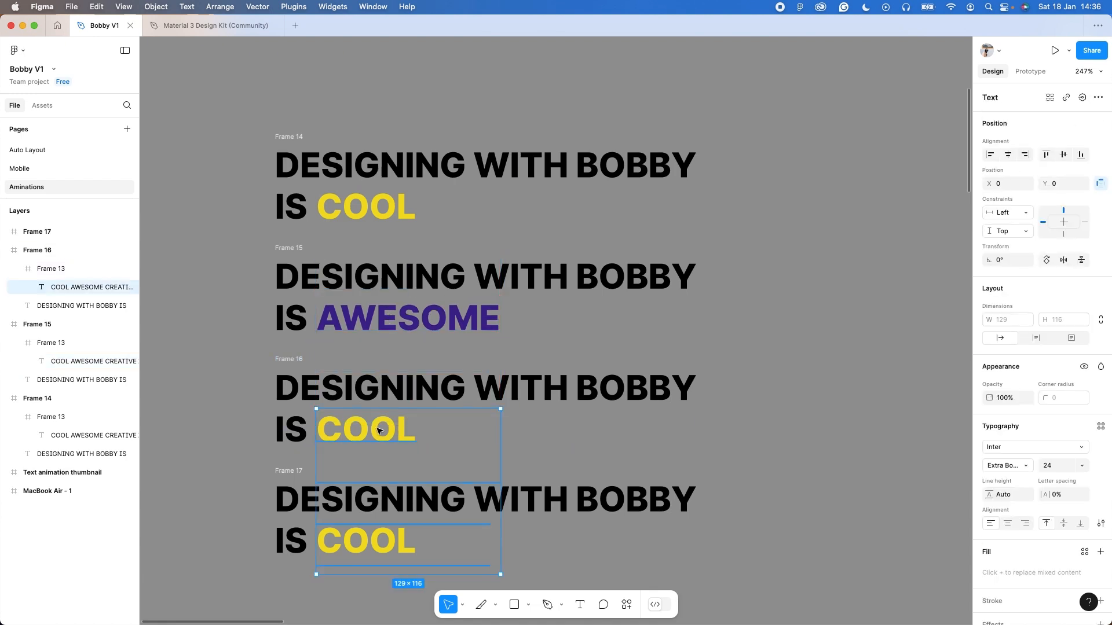
key("shift+Up")
key("shift+Up")
key("shift+Up")
key("shift+Up")
key("shift+Up")
key("shift+Up")
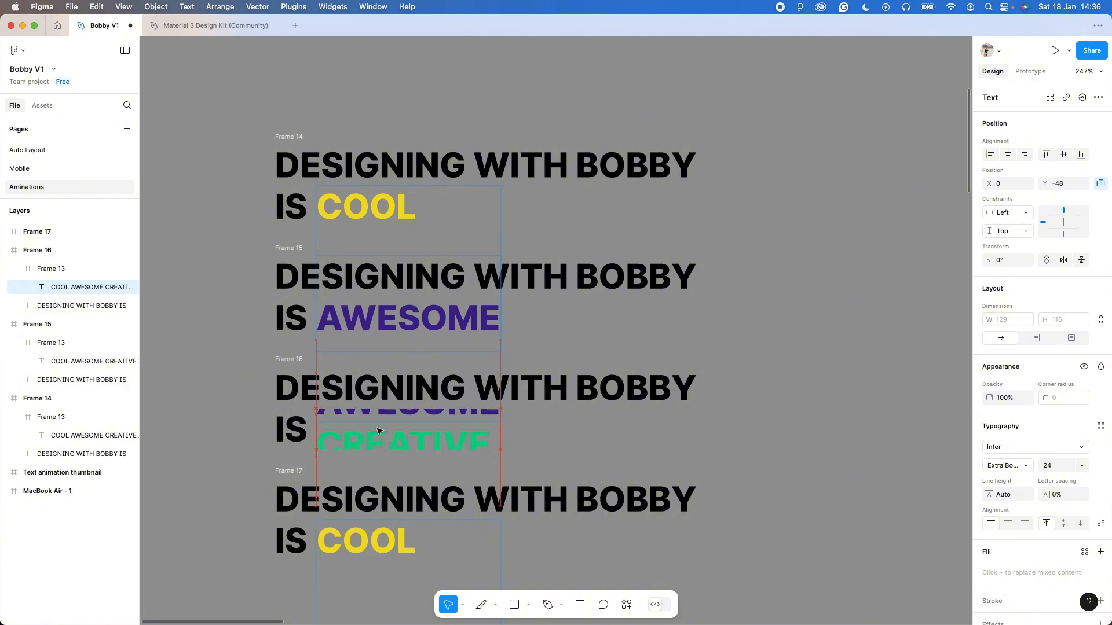
key("Up")
key("Up")
key("Up")
key("Up")
key("Up")
key("Up")
key("Up")
key("Up")
key("Up")
key("Up")
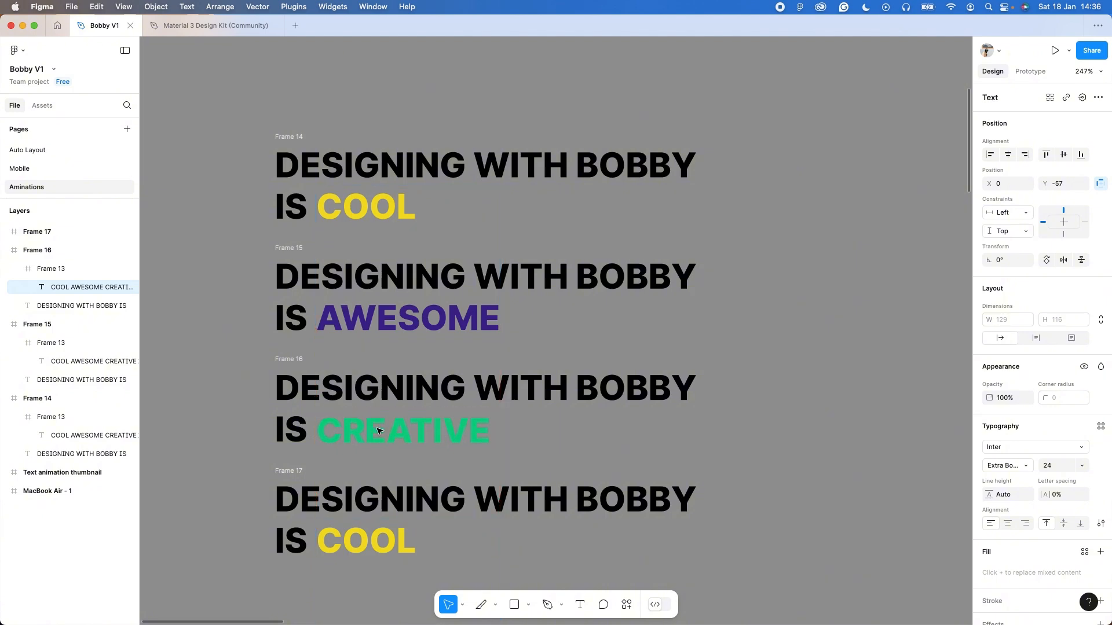
key("Down")
key("Escape")
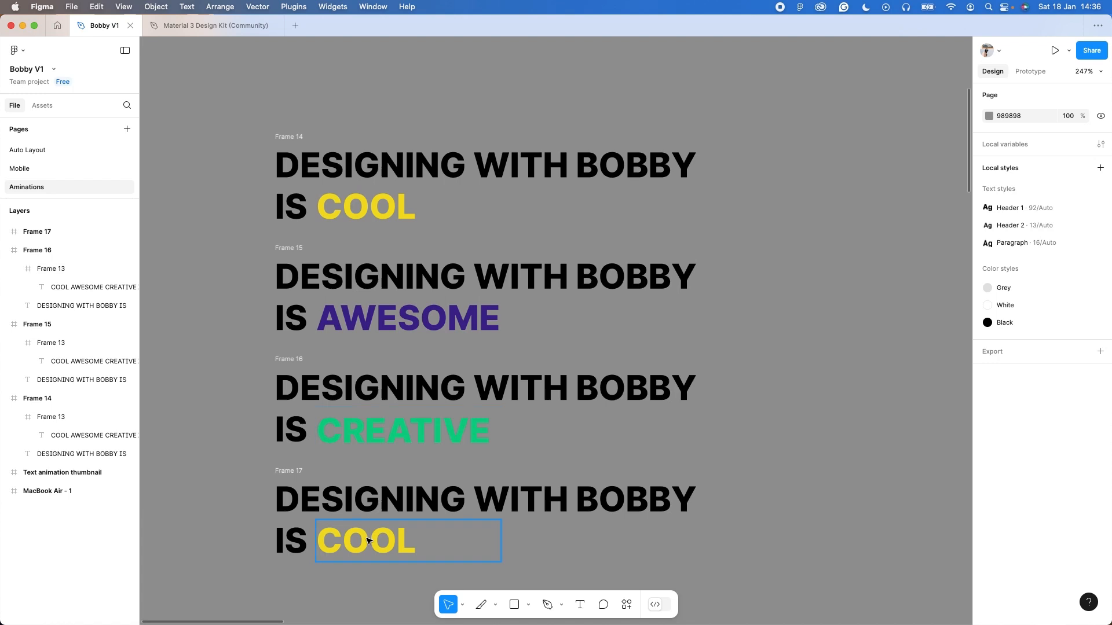
Shift the word list in the fourth headline up to Y -87 so INSPIRING follows IS
double_click(369, 541)
key("shift+Up")
key("shift+Up")
key("shift+Up")
key("shift+Up")
key("shift+Up")
key("shift+Up")
key("shift+Up")
key("shift+Up")
key("shift+Up")
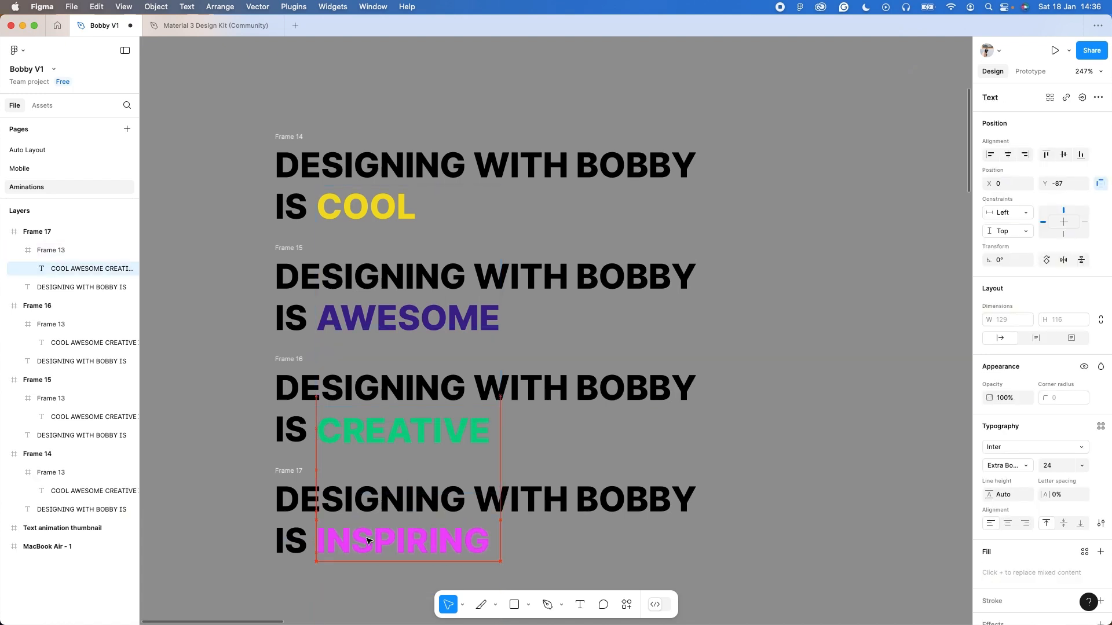
left_click(777, 466)
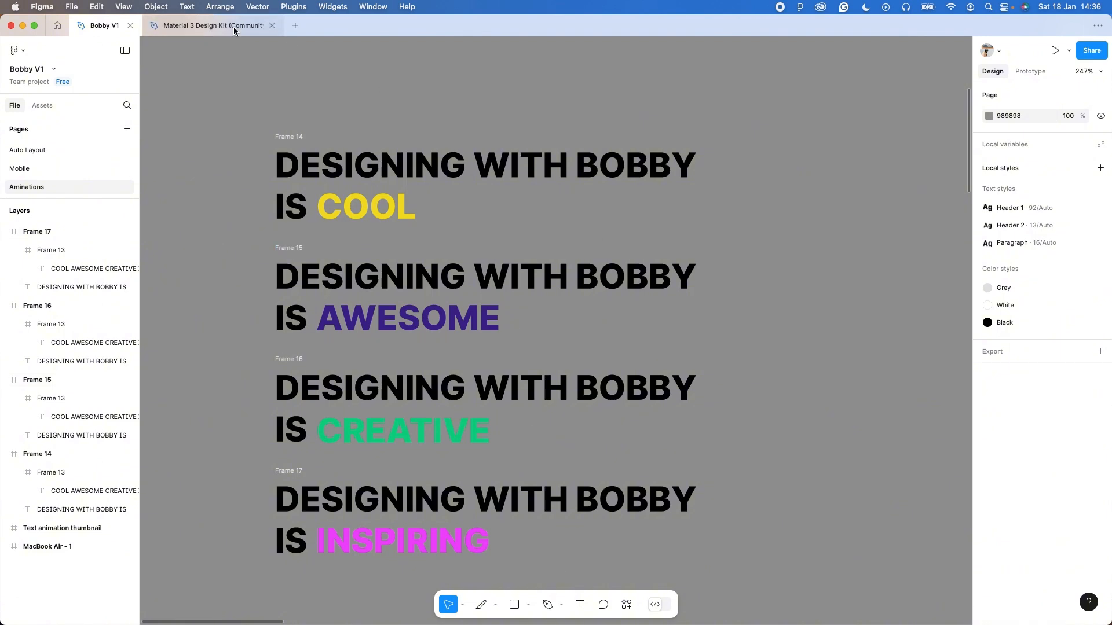
Combine the four headline frames into one component set
mouse_move(233, 91)
left_mouse_down()
mouse_move(310, 186)
mouse_move(742, 566)
left_mouse_up()
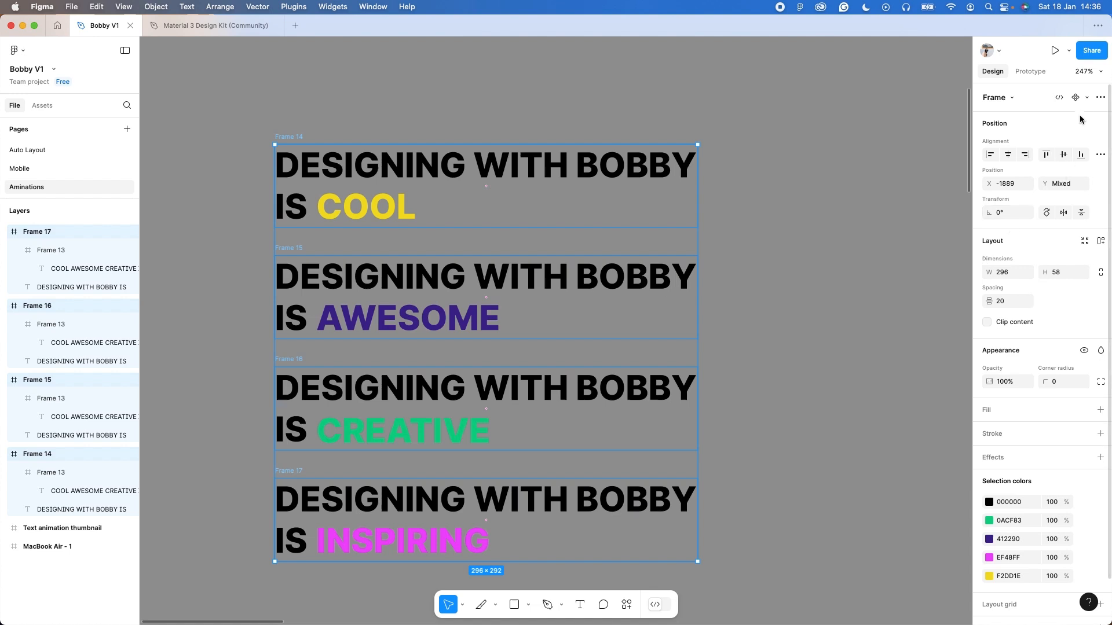
left_click(1087, 97)
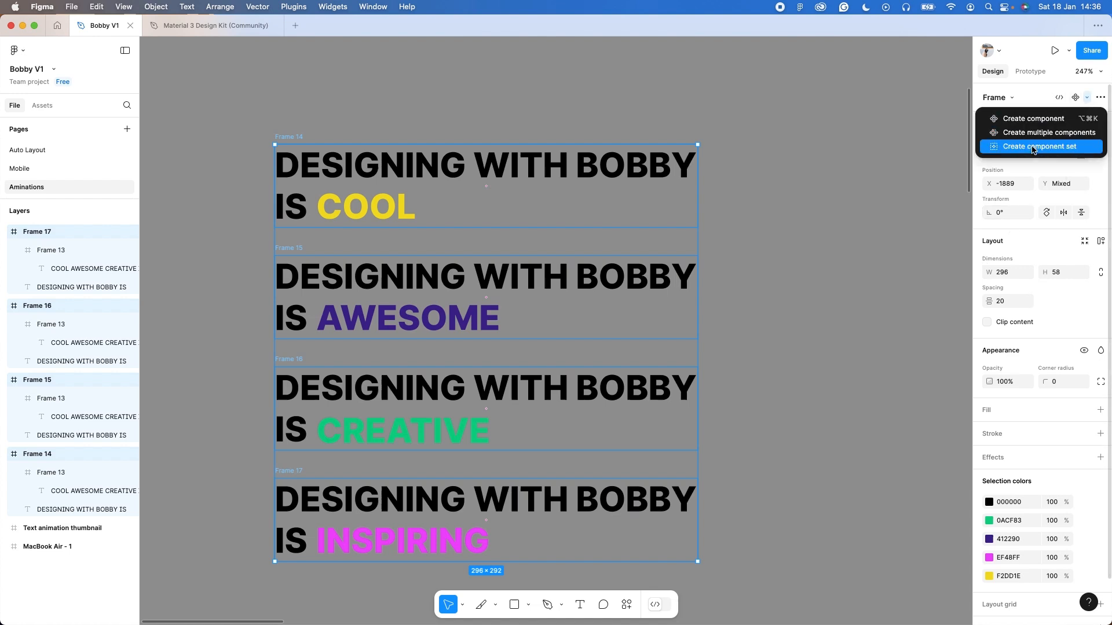
left_click(1032, 148)
scroll(810, 196, "down", 2)
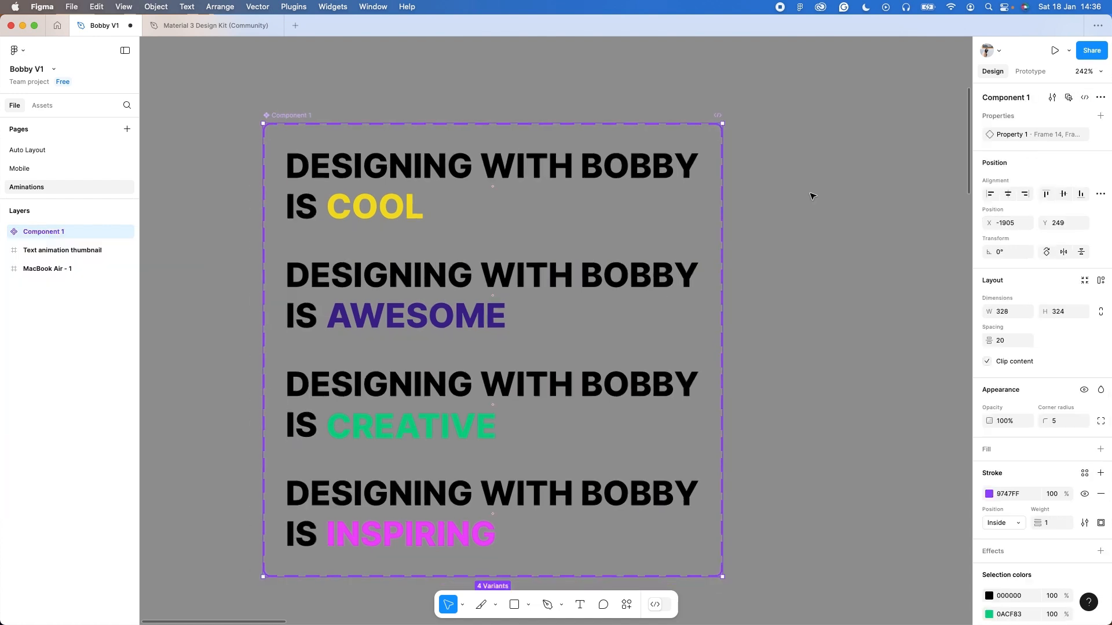
Add a prototype interaction that changes the COOL variant to Frame 15 after a 300 ms delay with Smart animate
left_click(1024, 72)
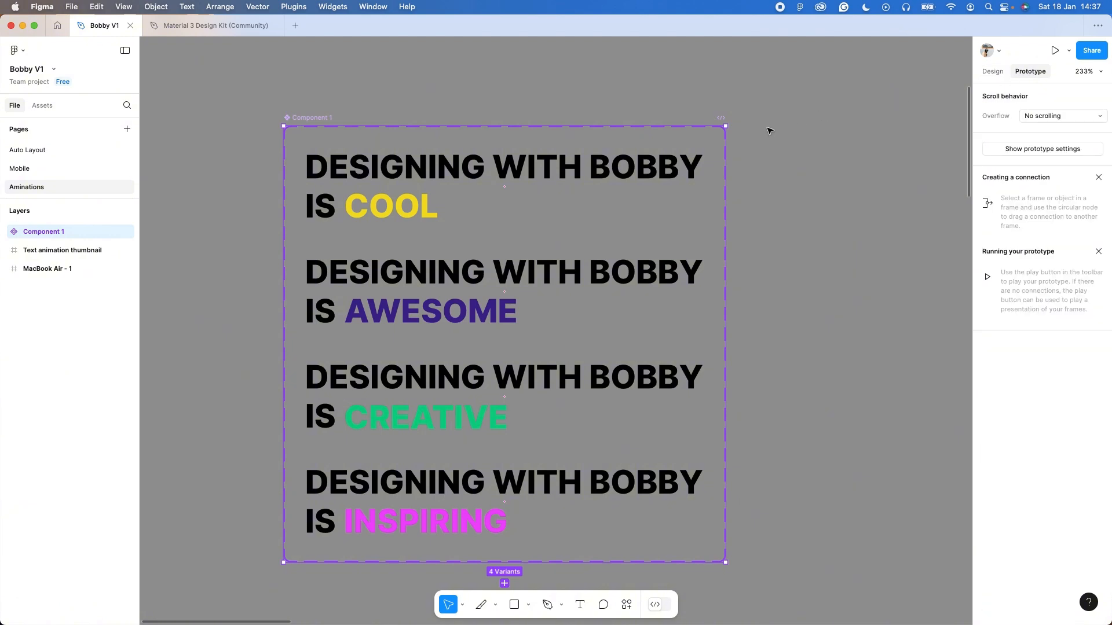
left_click(532, 174)
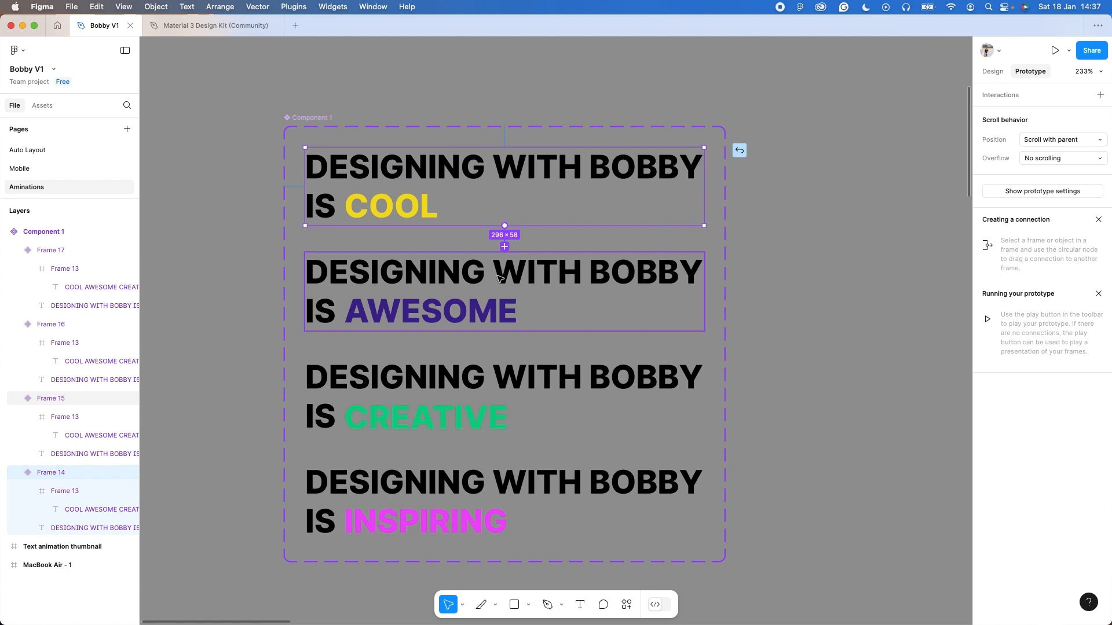
left_click_drag(499, 279, 498, 281)
left_click(513, 307)
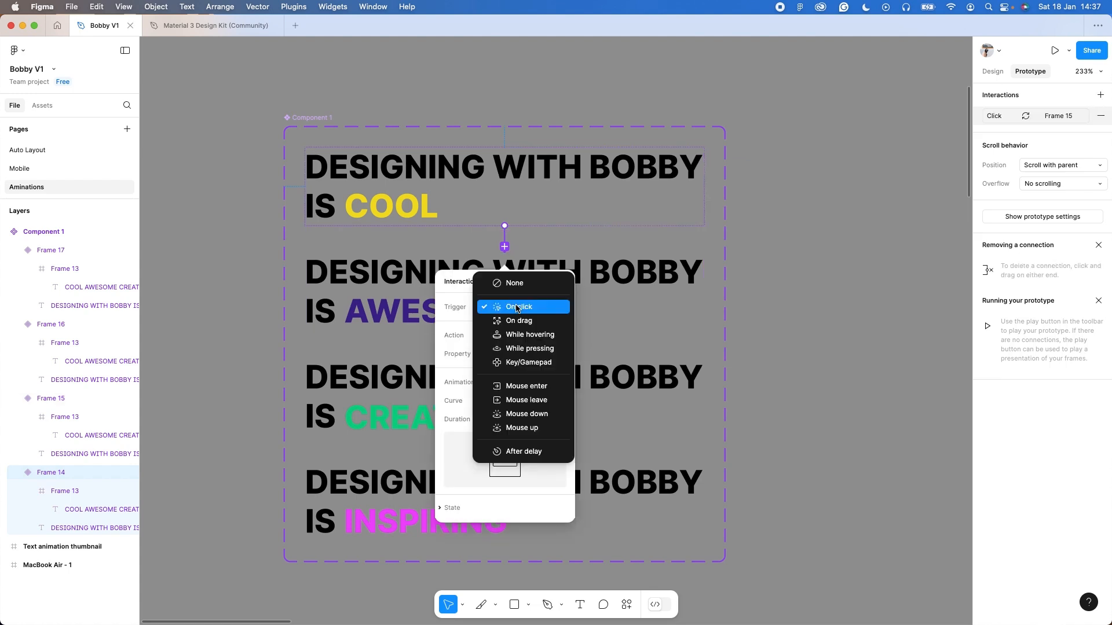
left_click(527, 454)
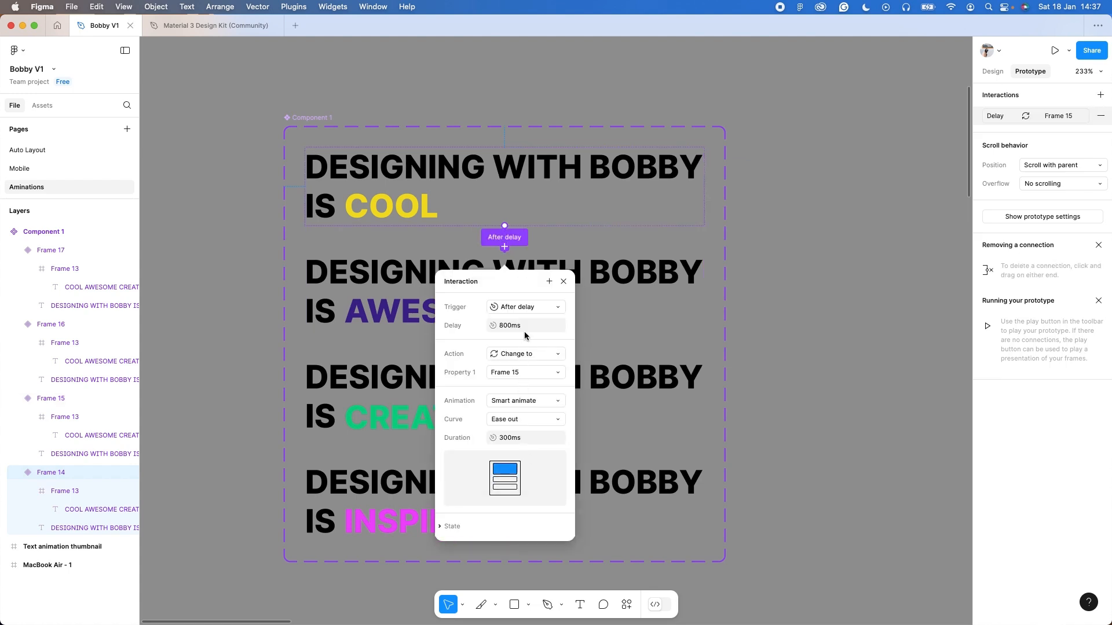
type("300")
key("Return")
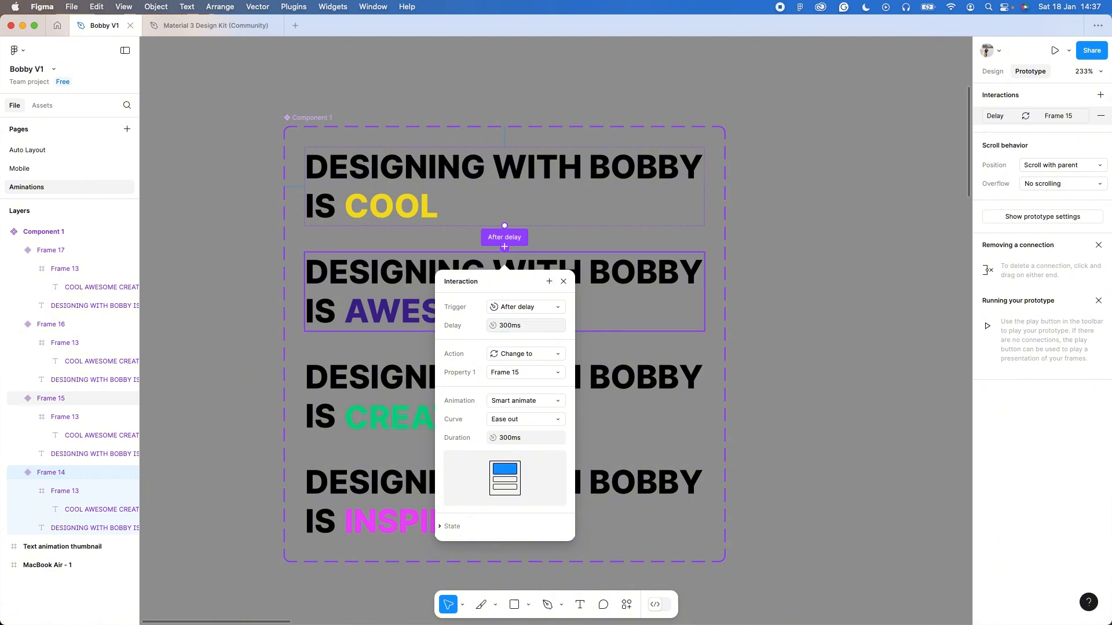
left_click(538, 404)
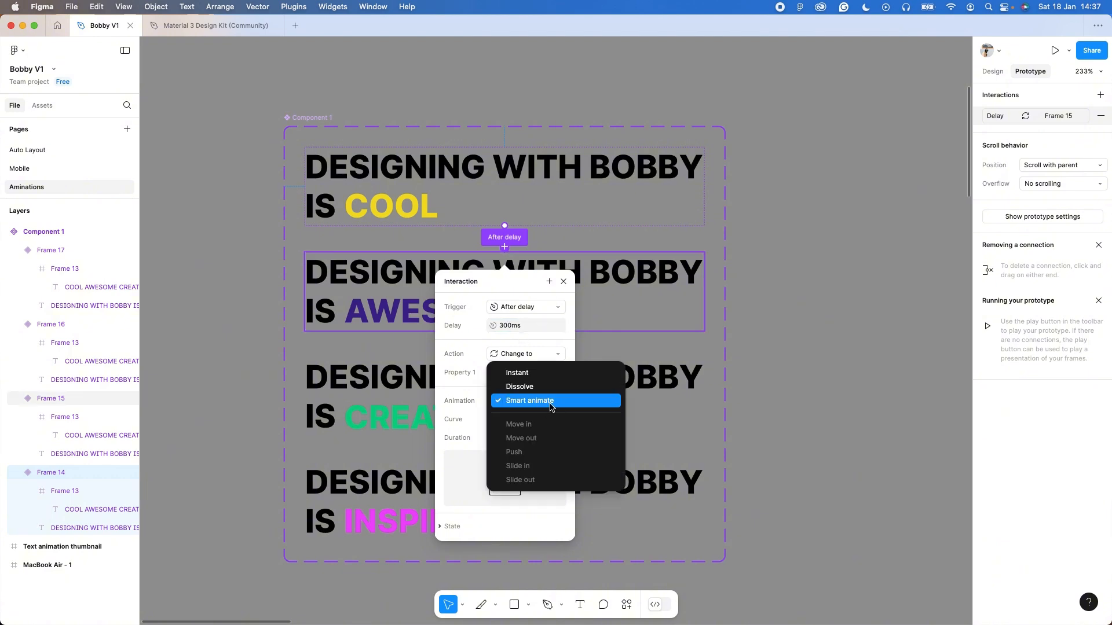
left_click(550, 407)
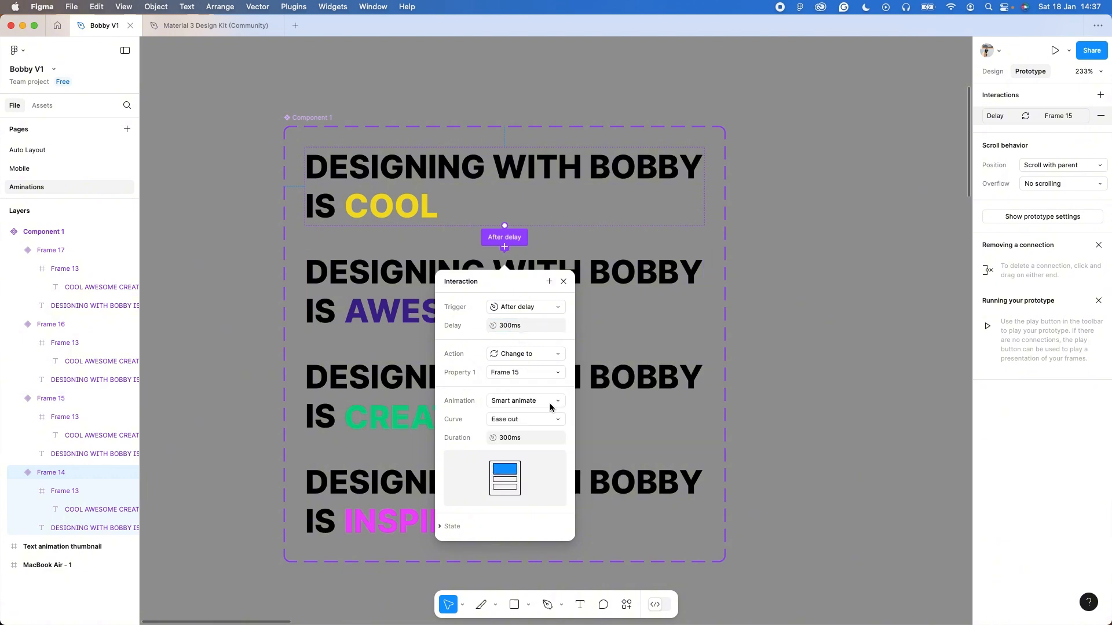
left_click(563, 282)
Connect the AWESOME variant to Frame 16 with an After delay trigger of 300 ms
left_click(512, 320)
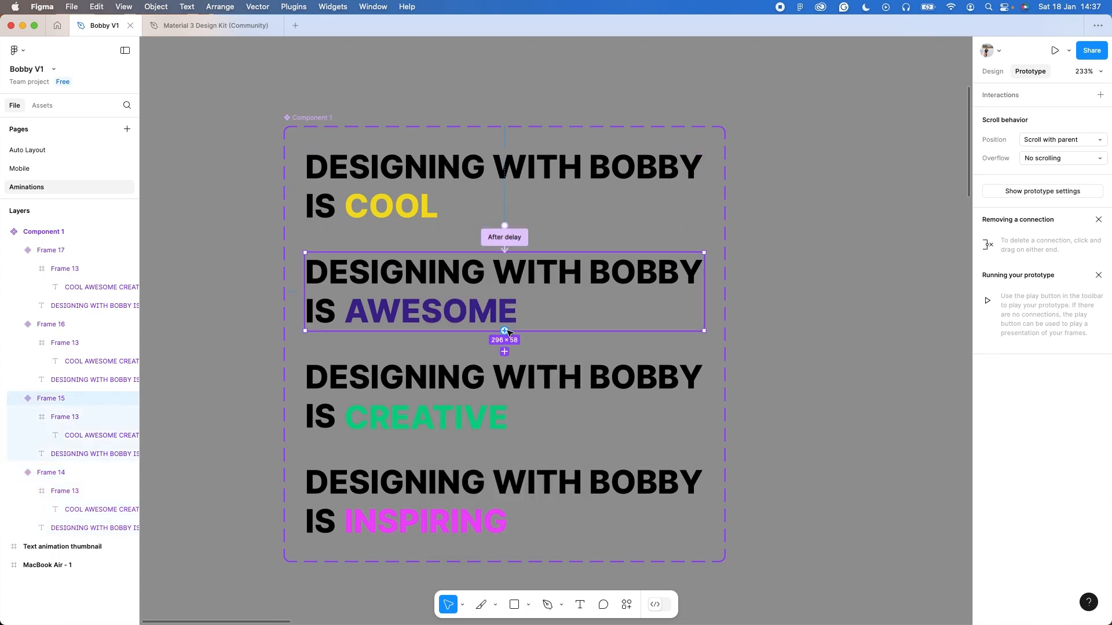
left_click_drag(507, 332, 499, 389)
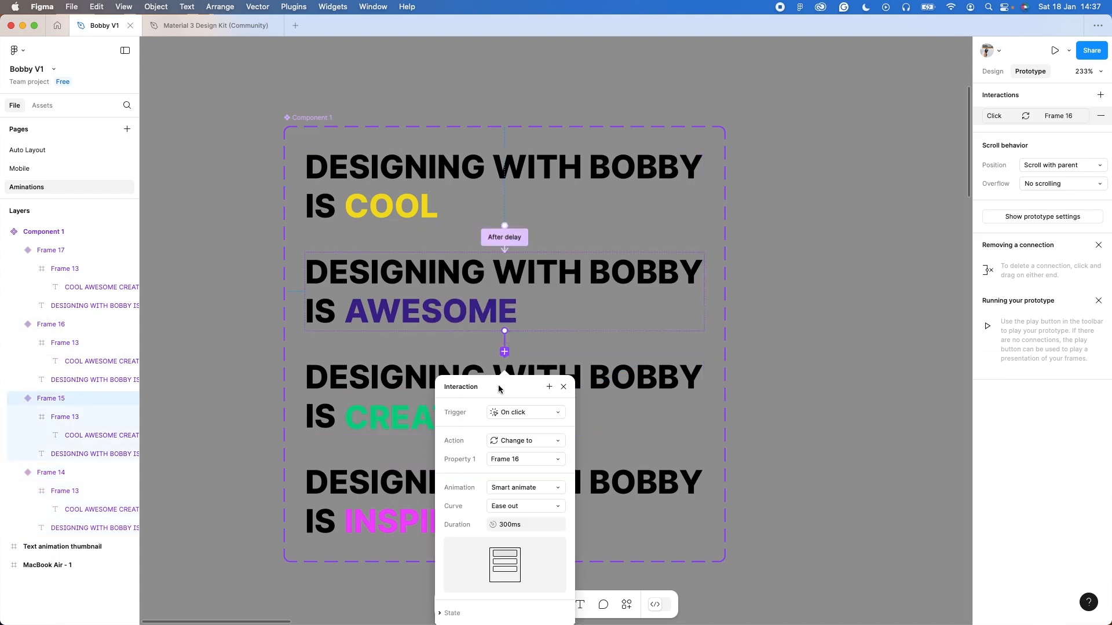
left_click(527, 416)
left_click(540, 556)
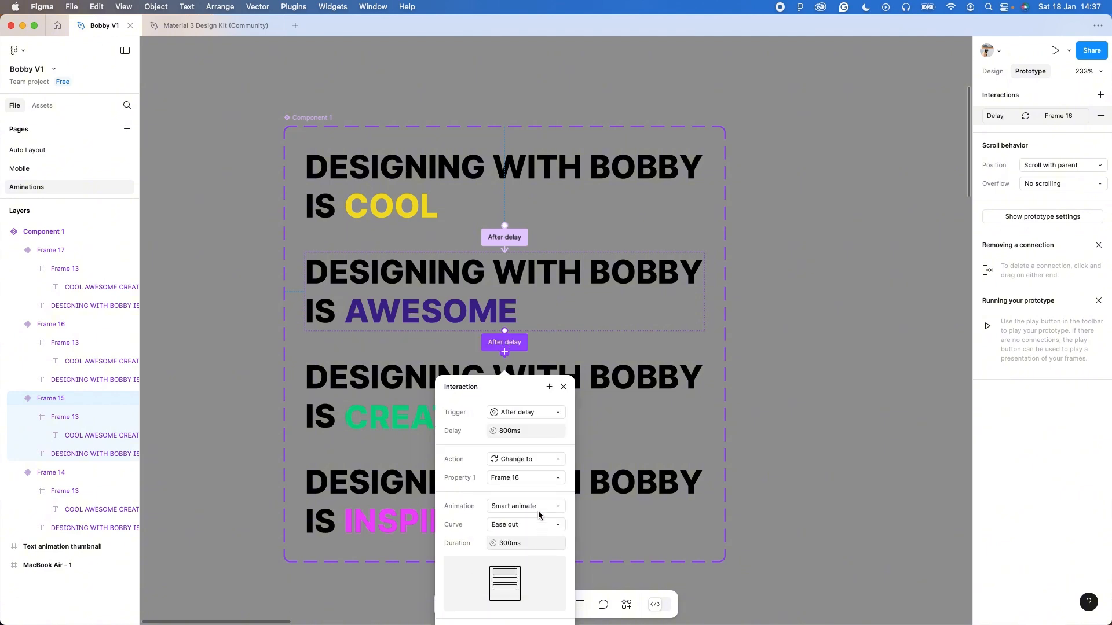
left_click(535, 432)
type("300")
left_click(564, 387)
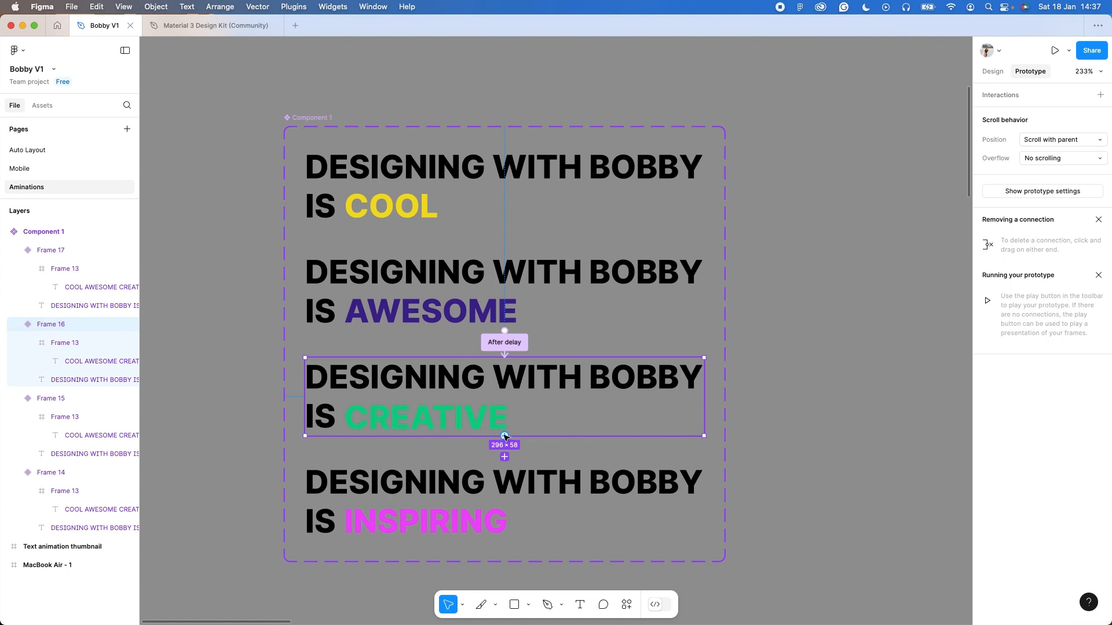
Connect the CREATIVE variant to Frame 17 with an After delay trigger of 300 ms
left_click_drag(504, 437, 505, 472)
left_click(521, 517)
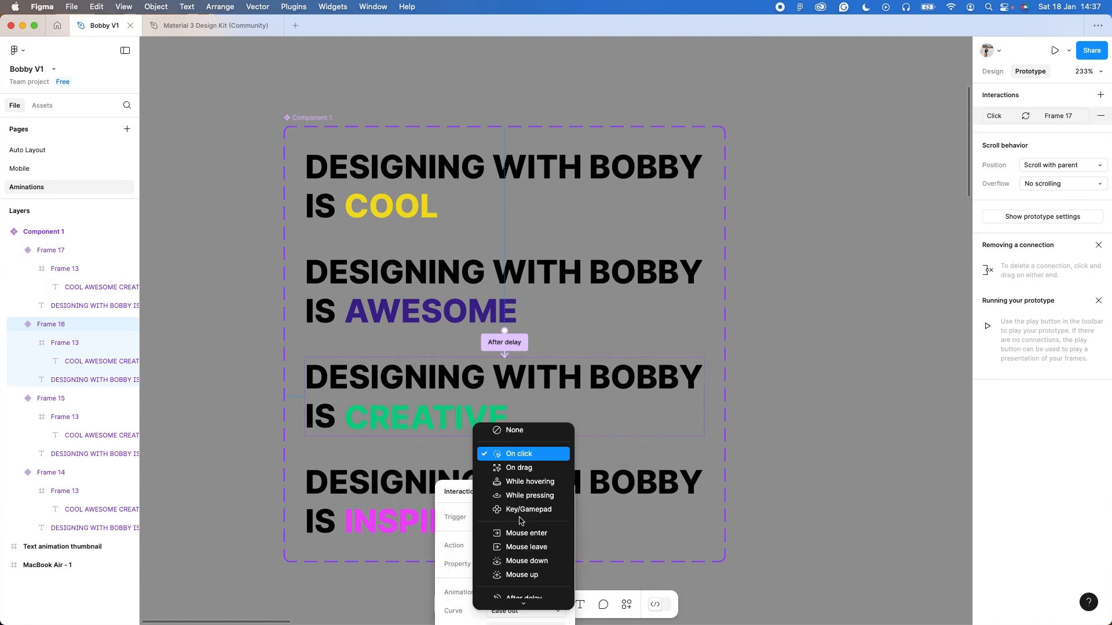
left_click(534, 599)
left_click(526, 535)
type("300")
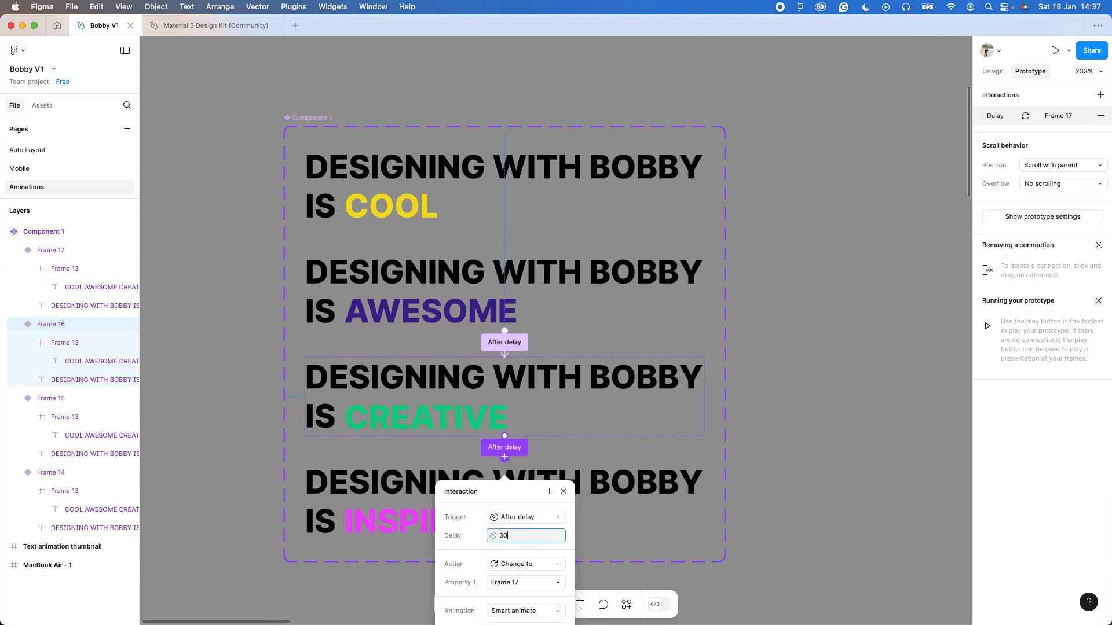
key("Return")
left_click(563, 492)
Loop the INSPIRING variant back to Frame 14 with an After delay trigger and shorten its delay
left_click(571, 493)
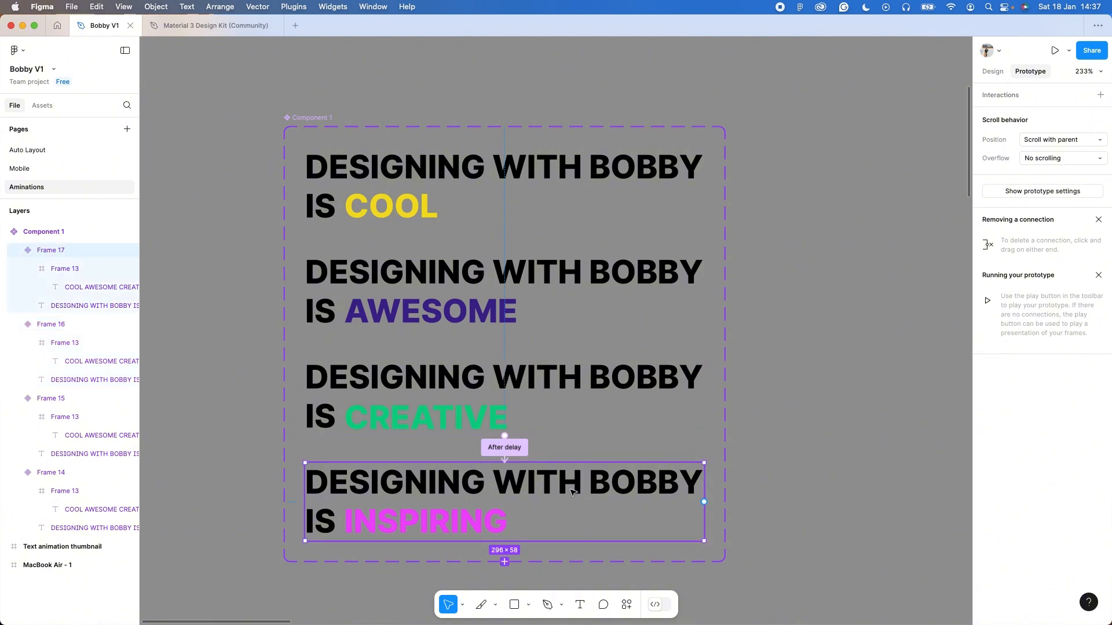
left_click_drag(513, 462, 551, 210)
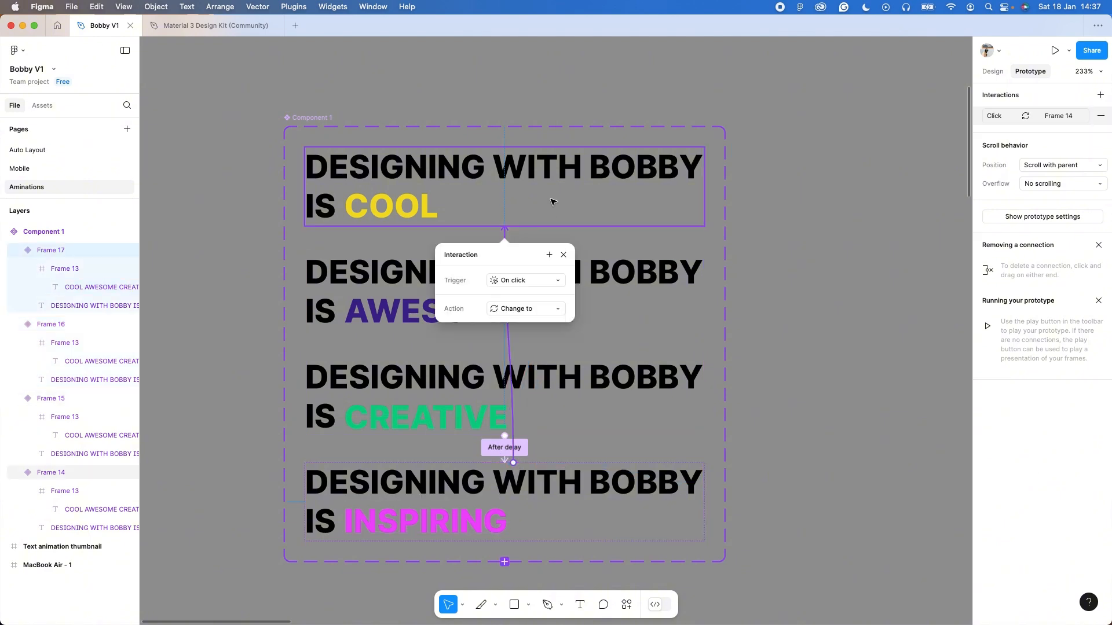
left_click(547, 281)
left_click(520, 422)
left_click(531, 300)
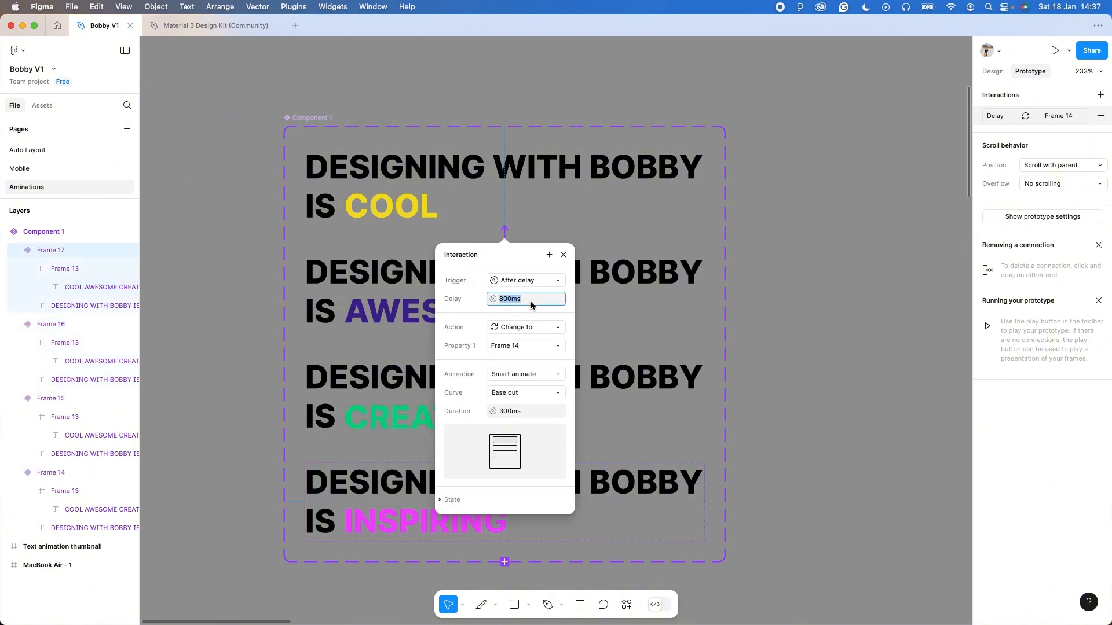
type("30")
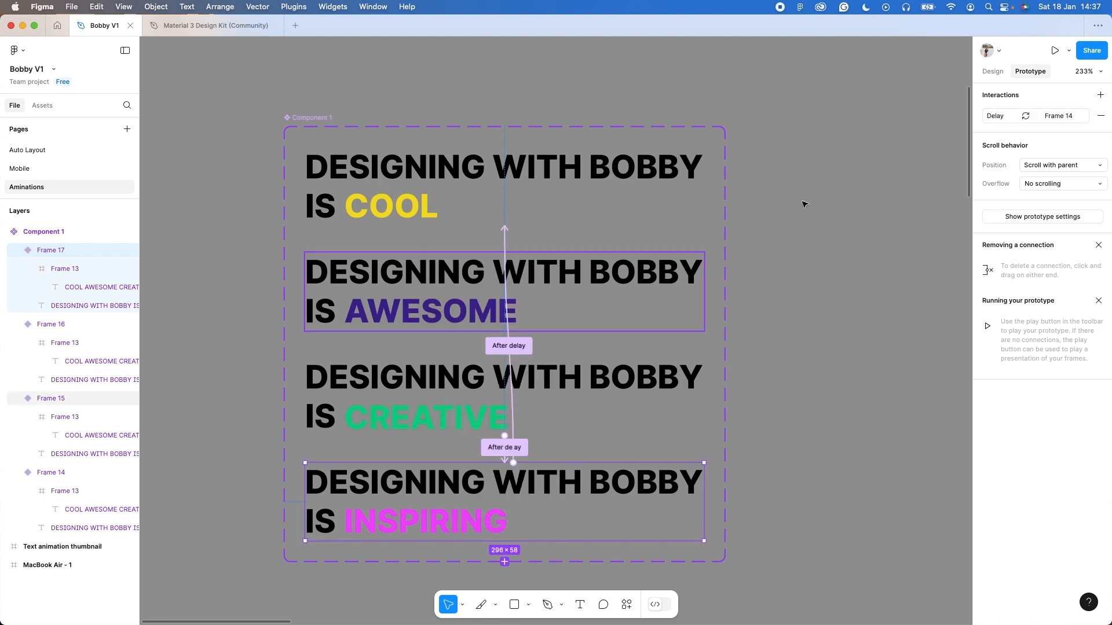
left_click(563, 255)
Return to design mode and copy the COOL variant from the component set
left_click(1000, 71)
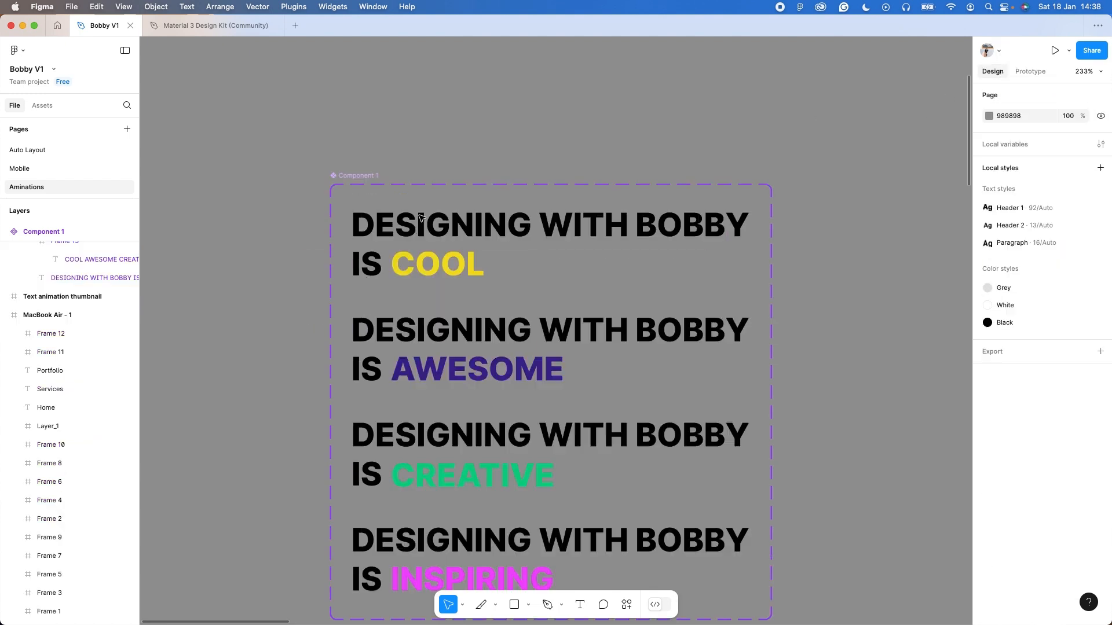
left_click(421, 221)
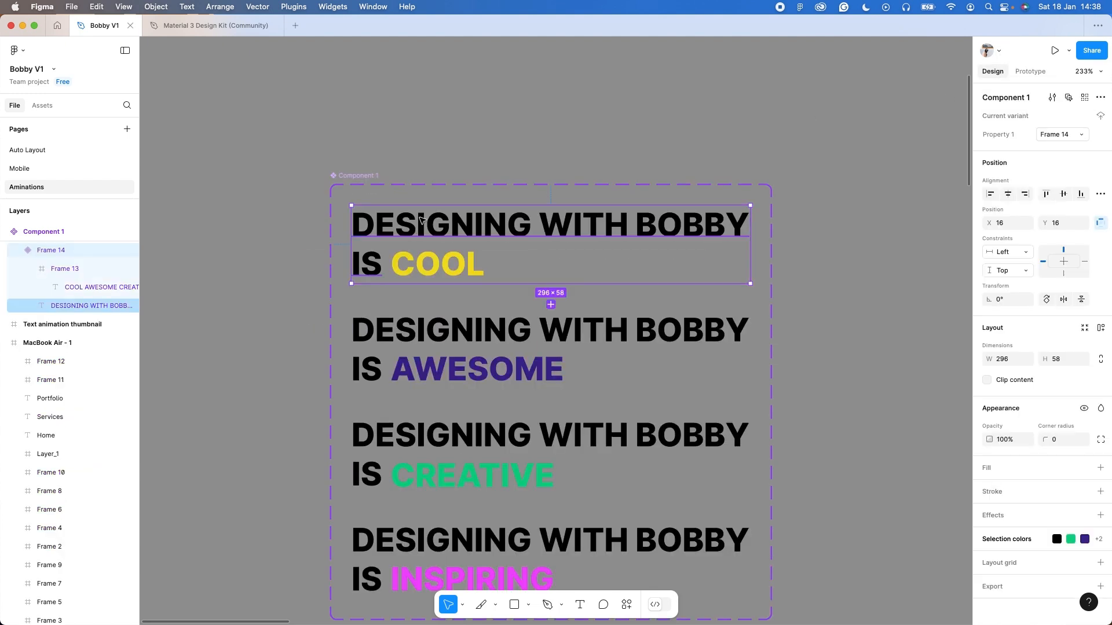
left_click(109, 304)
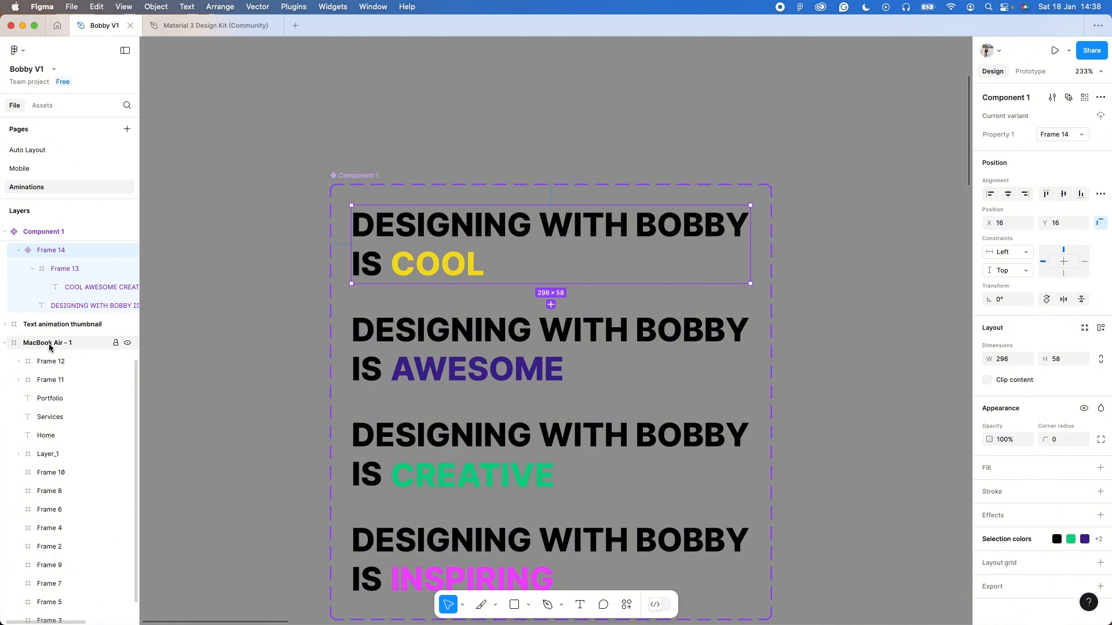
Paste the copied COOL headline into the MacBook Air - 1 frame and place it above the Get Started button, at about X 70, Y 202
left_click(50, 345)
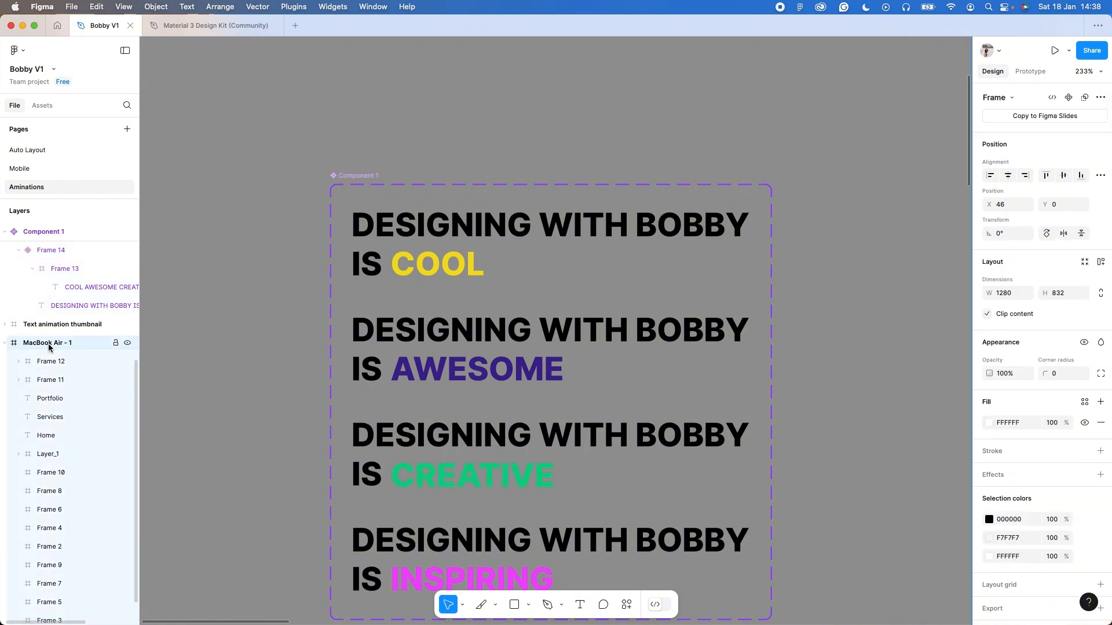
key("shift+2")
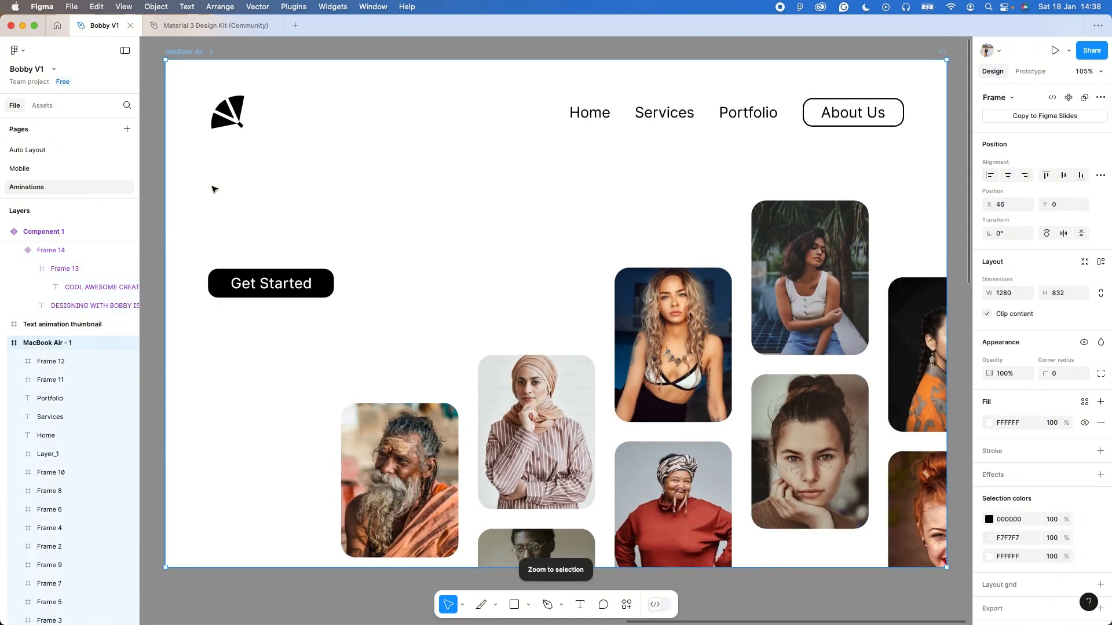
left_click(248, 200)
right_click(248, 200)
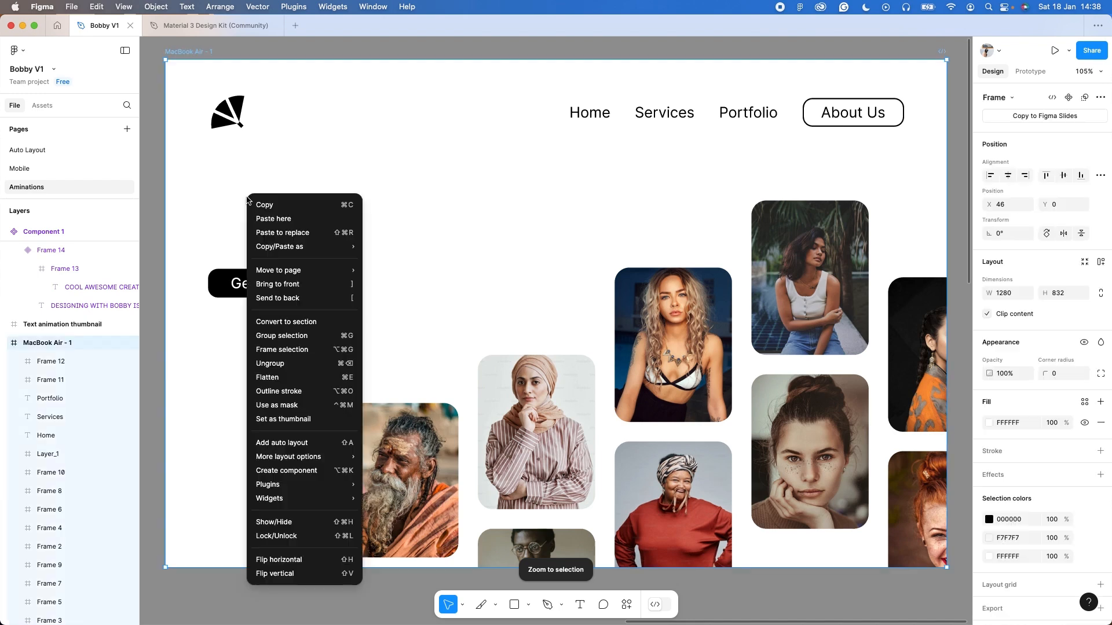
left_click(288, 221)
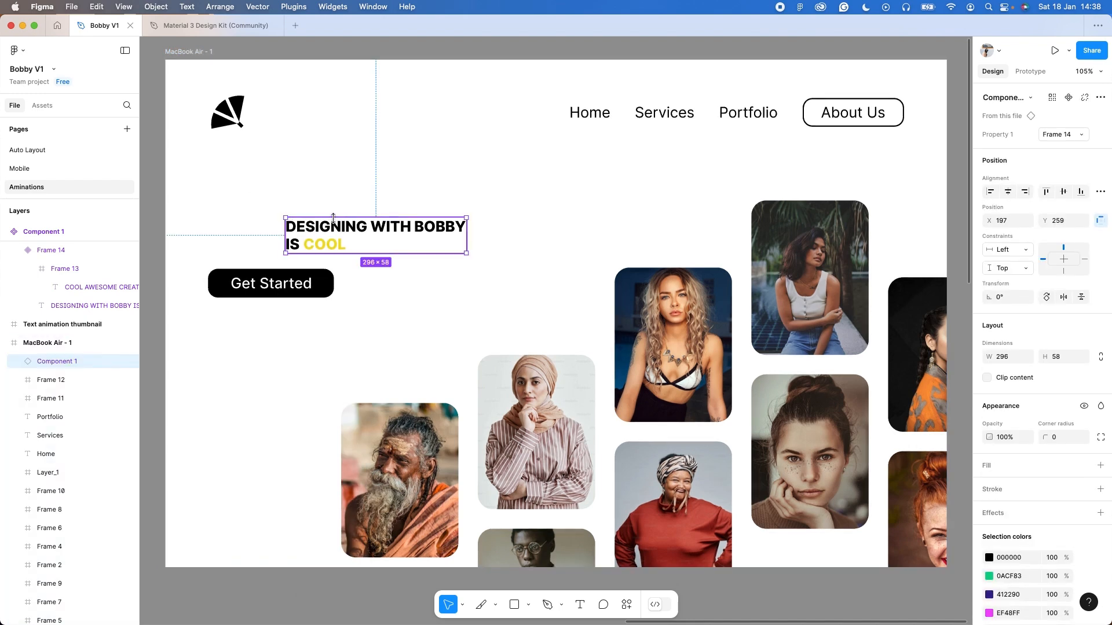
left_click_drag(343, 228, 266, 193)
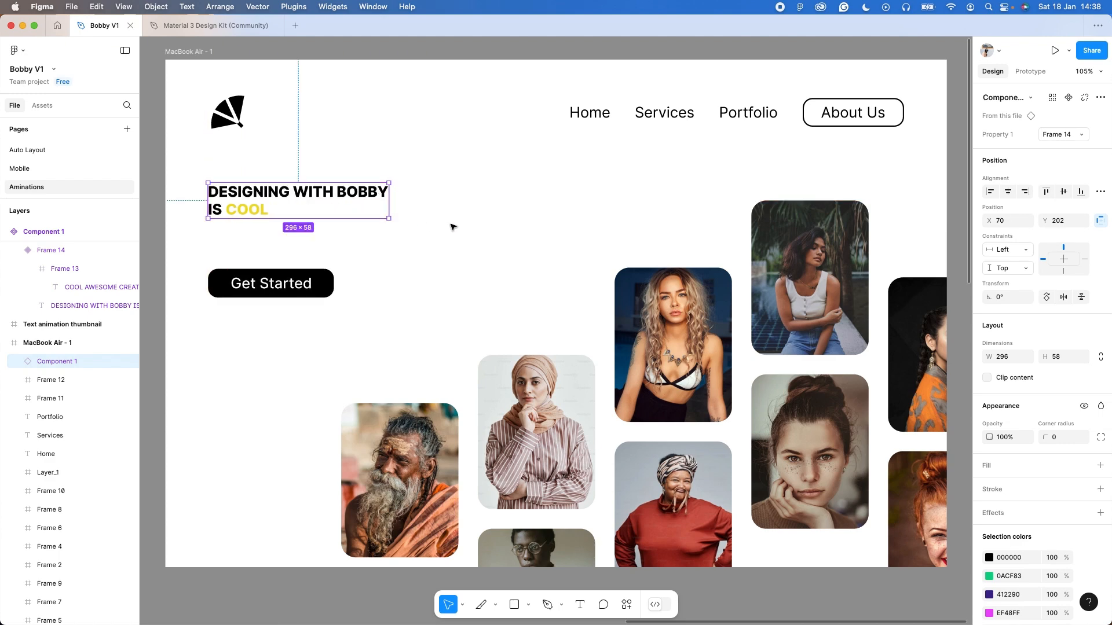
Scale the headline proportionally to about 663 × 130 and move it up to about X 75, Y 179
key("k")
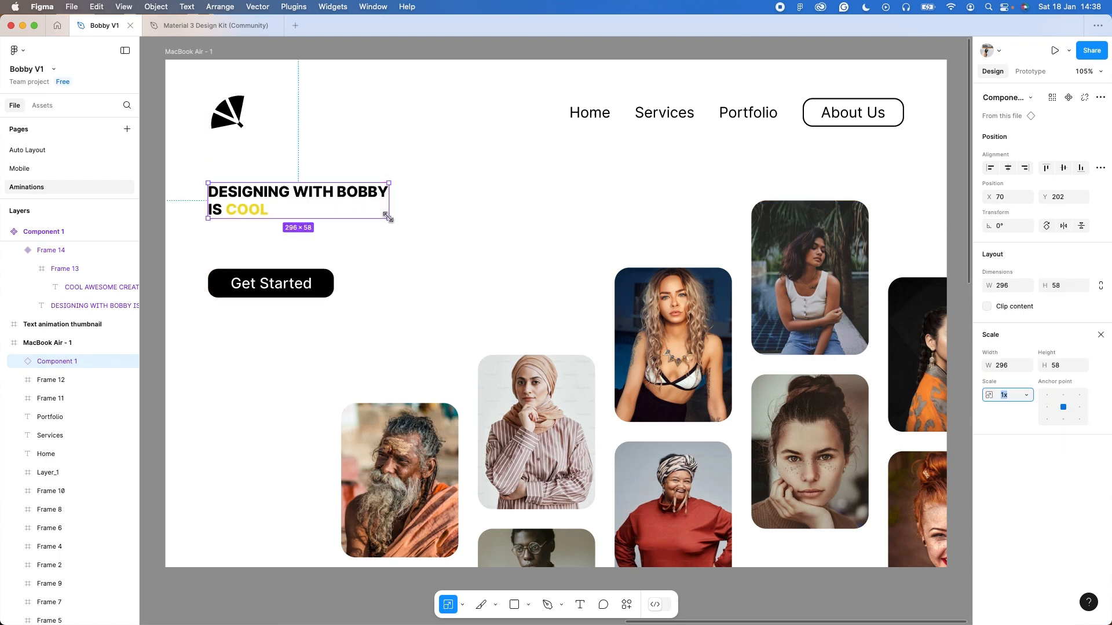
left_click_drag(388, 217, 520, 261)
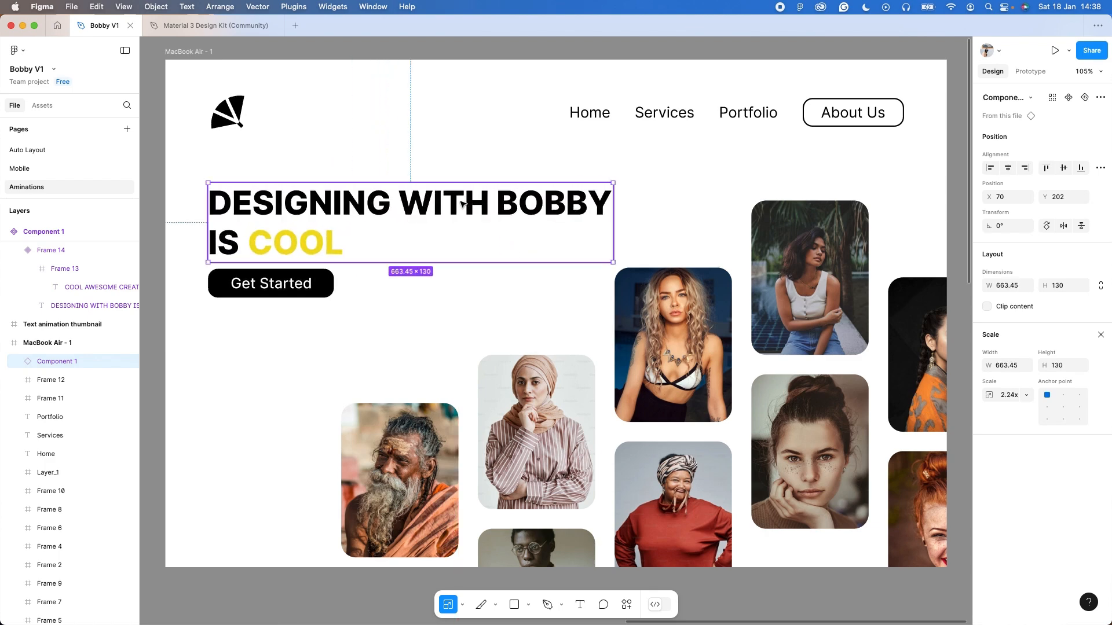
left_click_drag(461, 204, 464, 193)
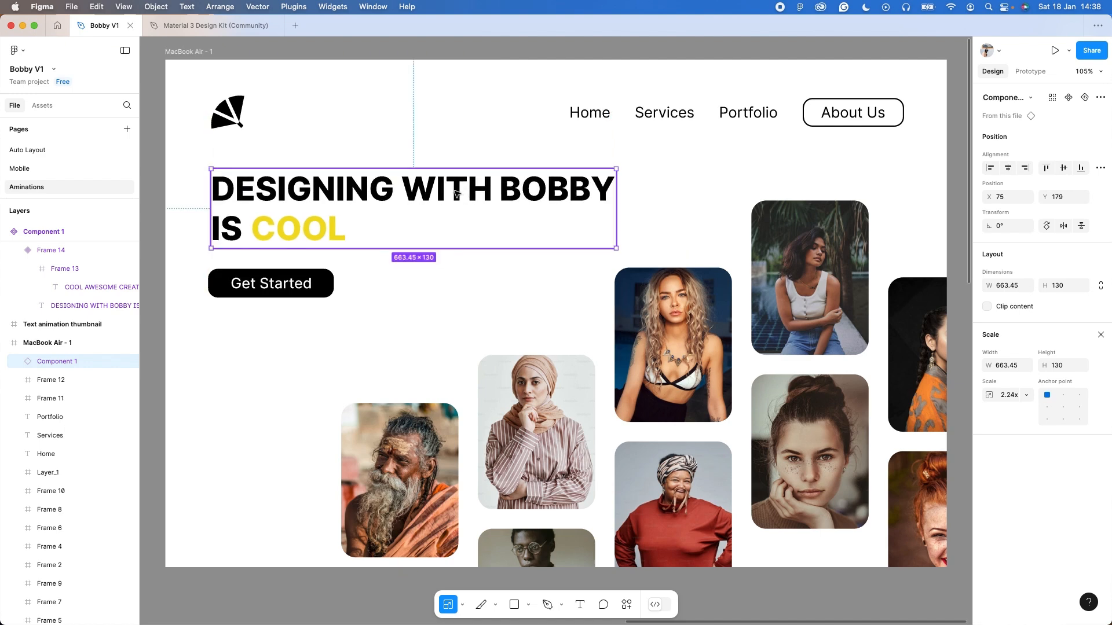
left_click(207, 53)
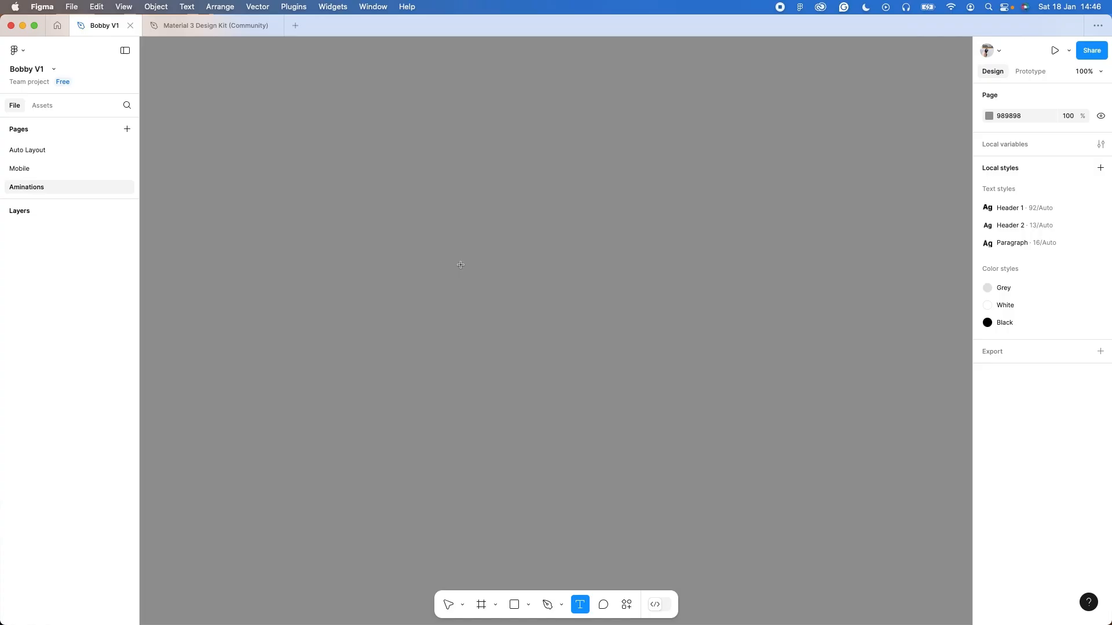
Add a text layer with the letter S on the empty canvas and set its font size to 200
left_click(461, 274)
type("S")
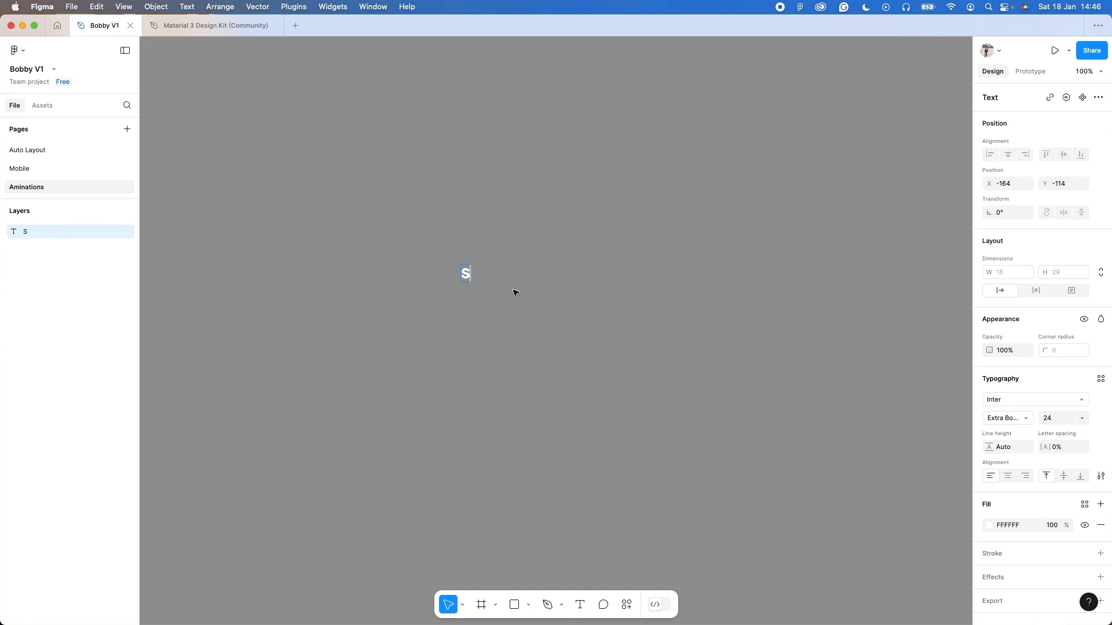
key("Escape")
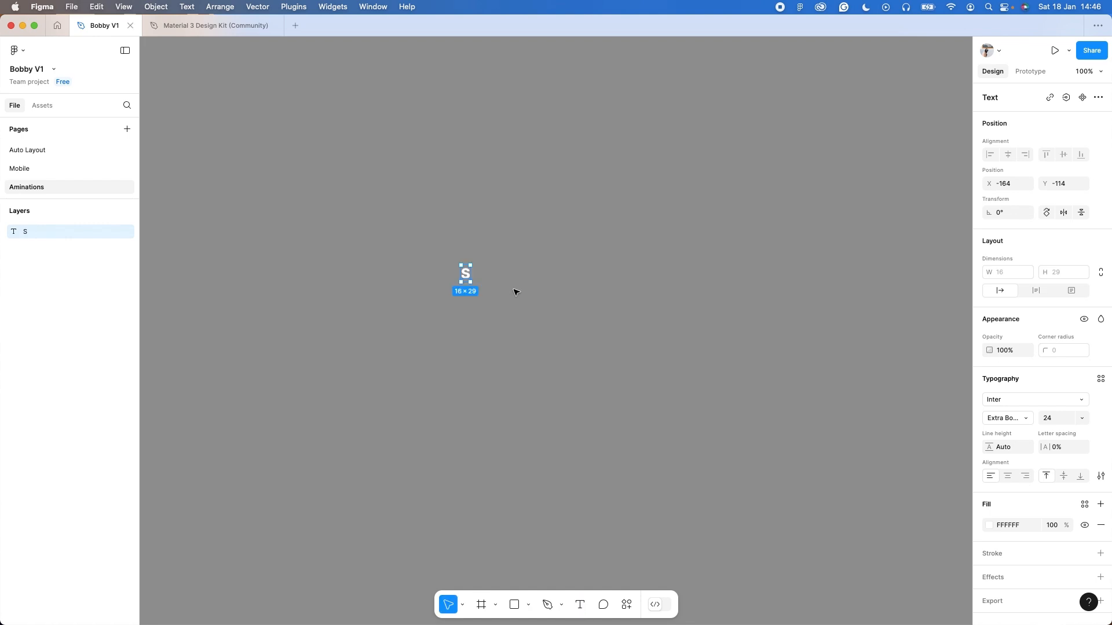
left_click(1059, 421)
key("Return")
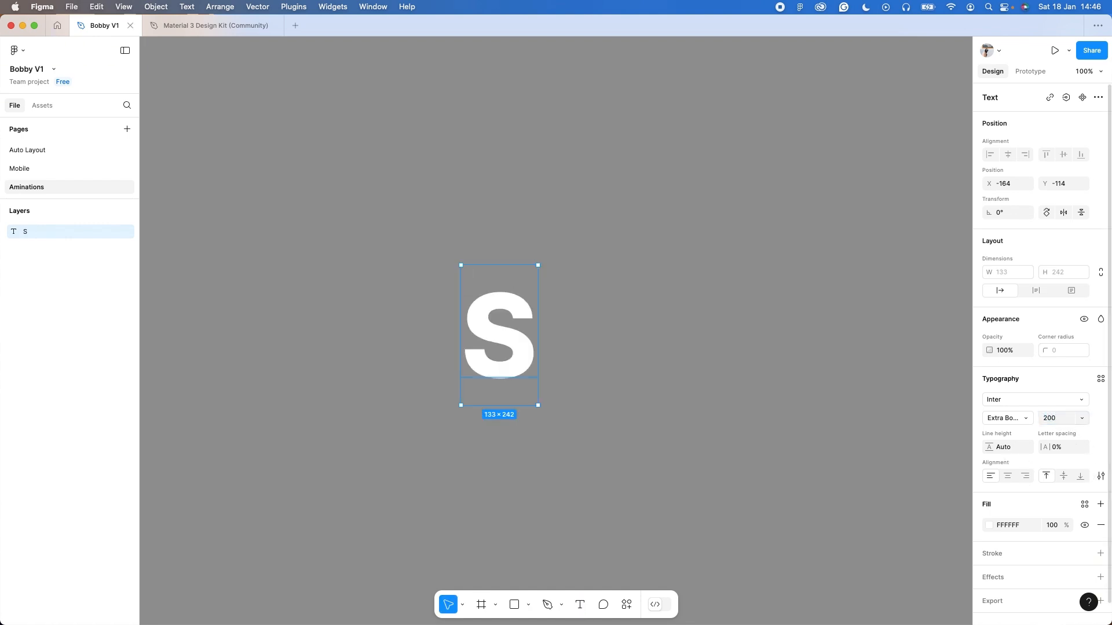
Change the letter S's fill color to black, 000000
left_click(991, 526)
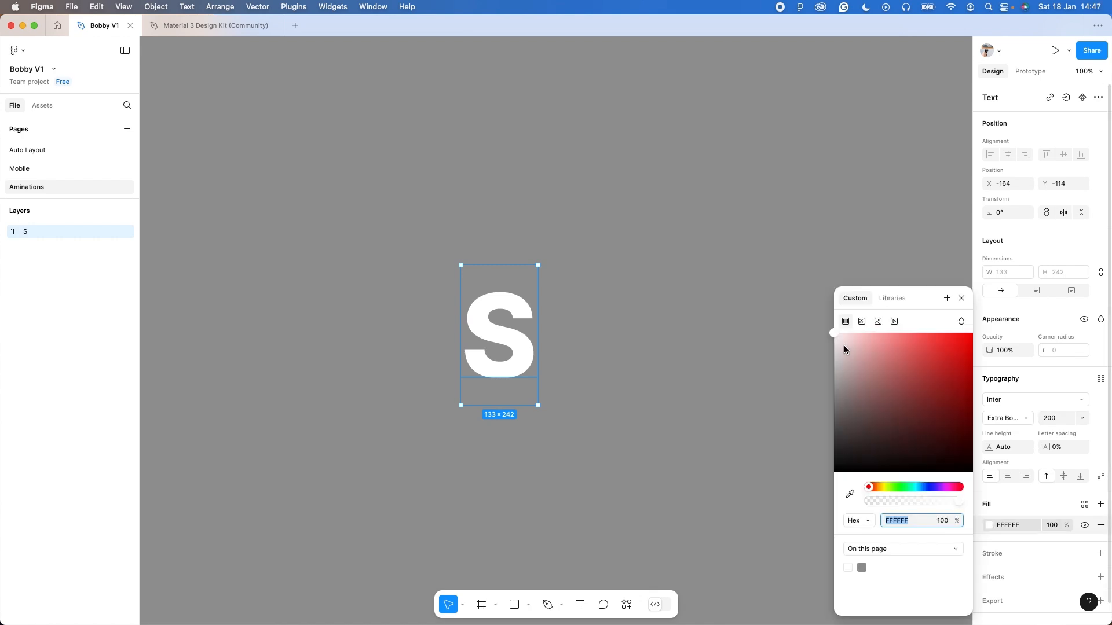
left_click_drag(832, 334, 815, 501)
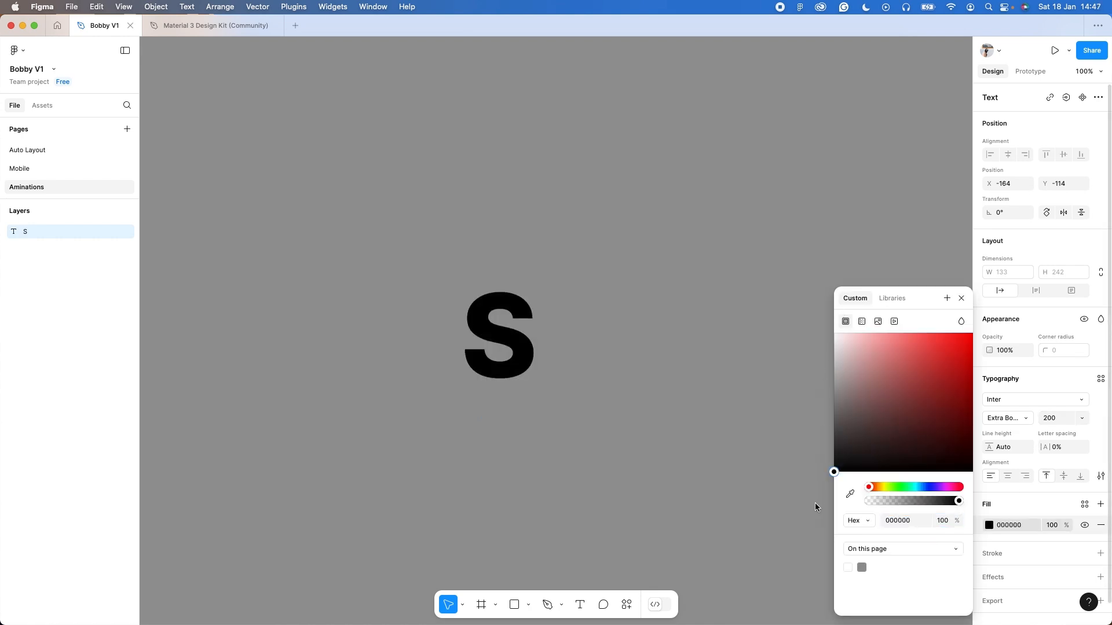
left_click(961, 298)
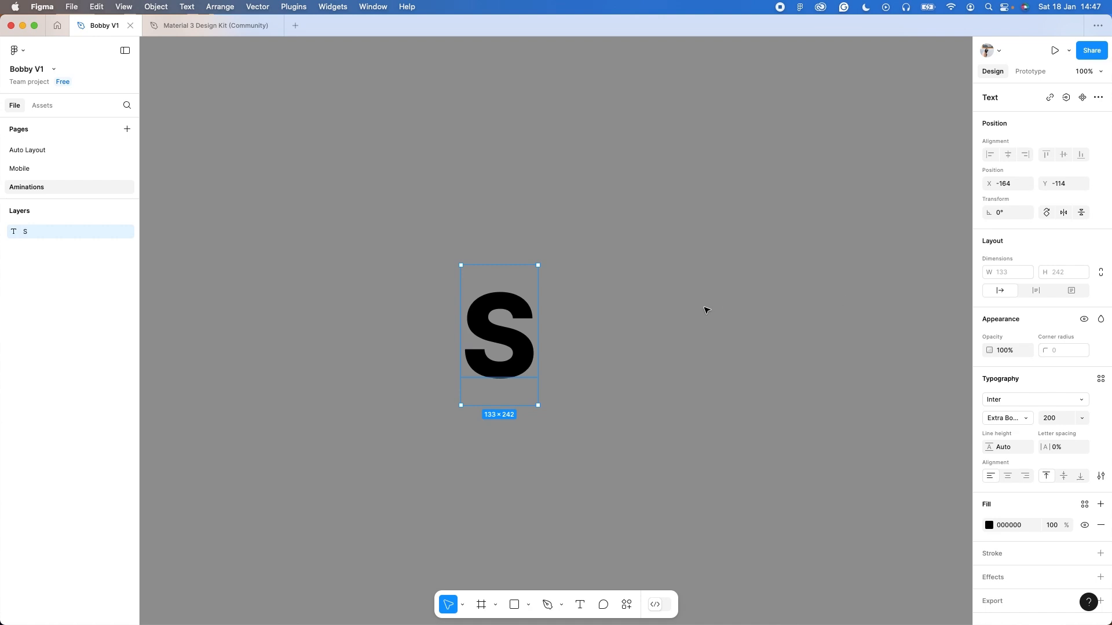
Draw a frame about 229 × 229, put the S inside it and center the letter horizontally and vertically
key("f")
left_click_drag(704, 283, 700, 415)
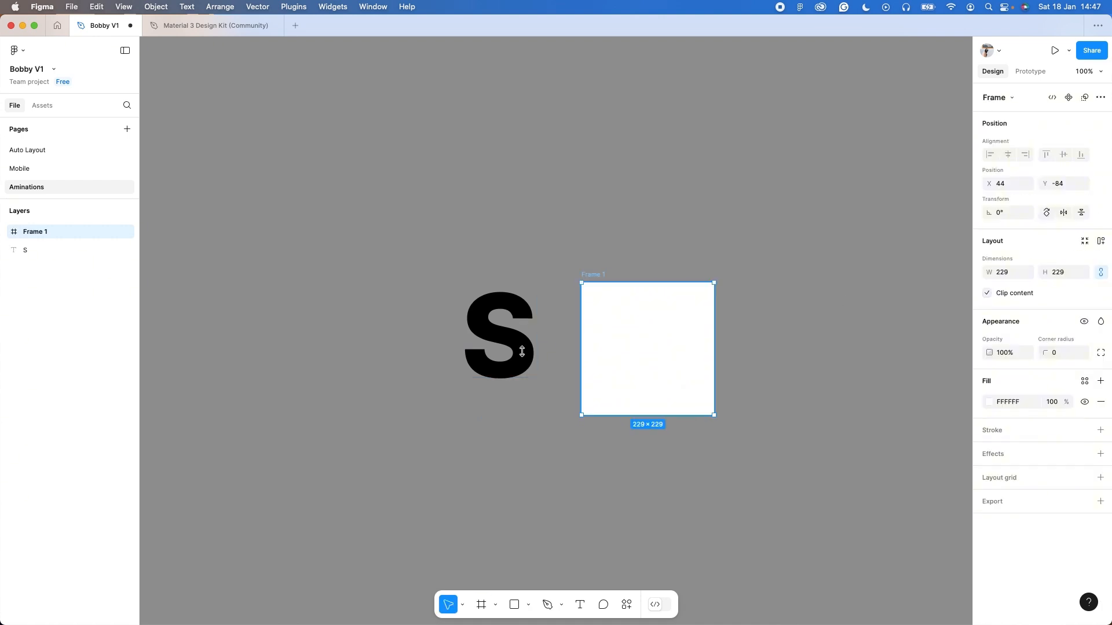
left_click_drag(517, 343, 657, 349)
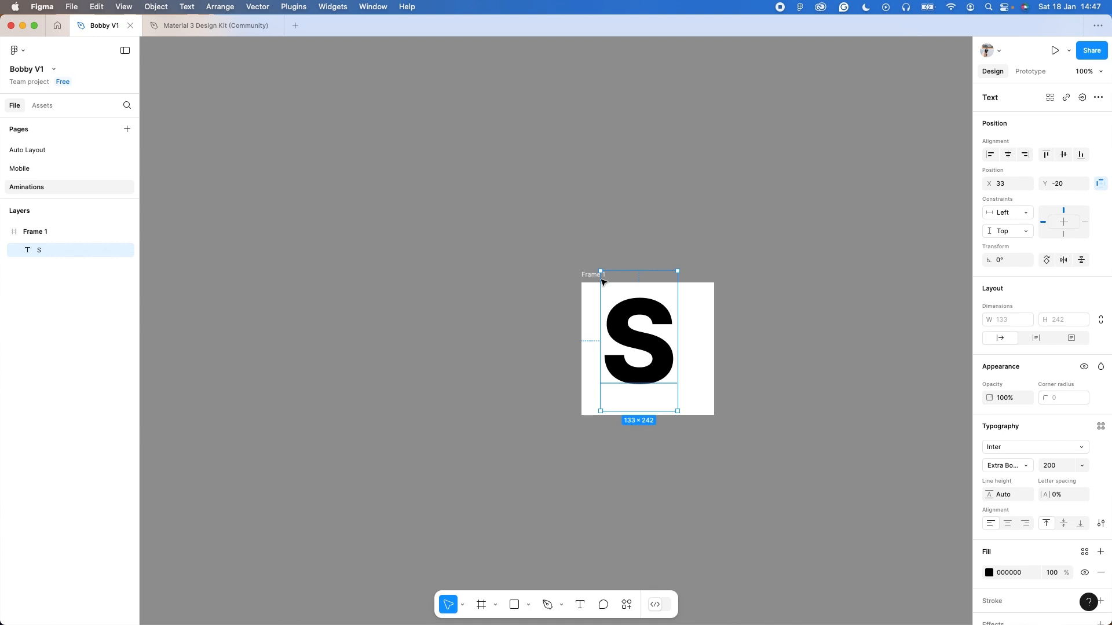
left_click(591, 276)
left_click(1008, 156)
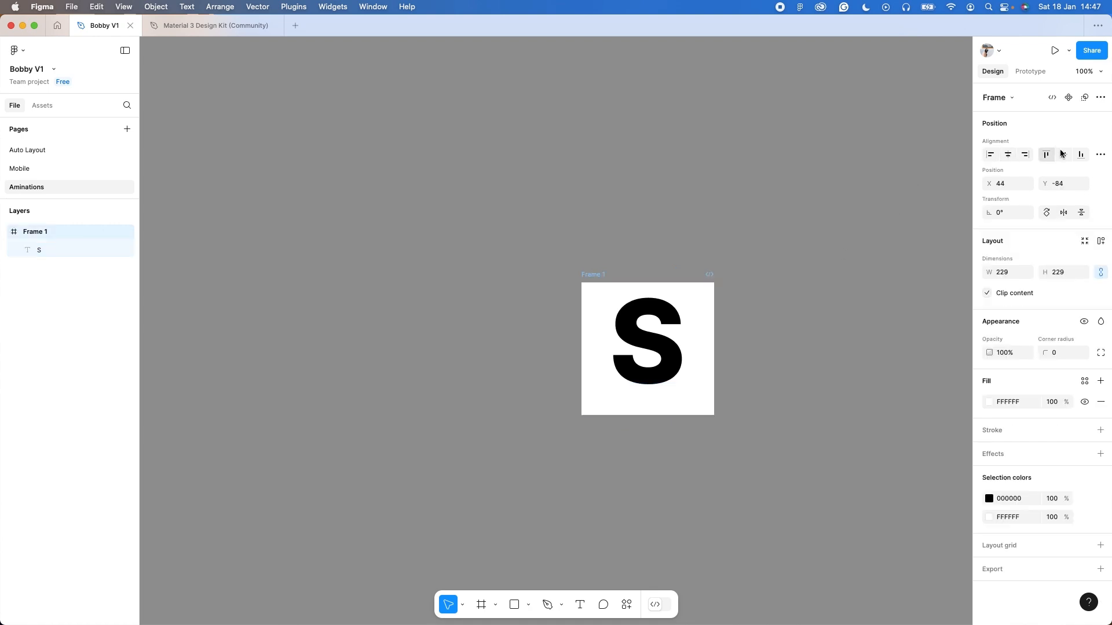
left_click(1064, 155)
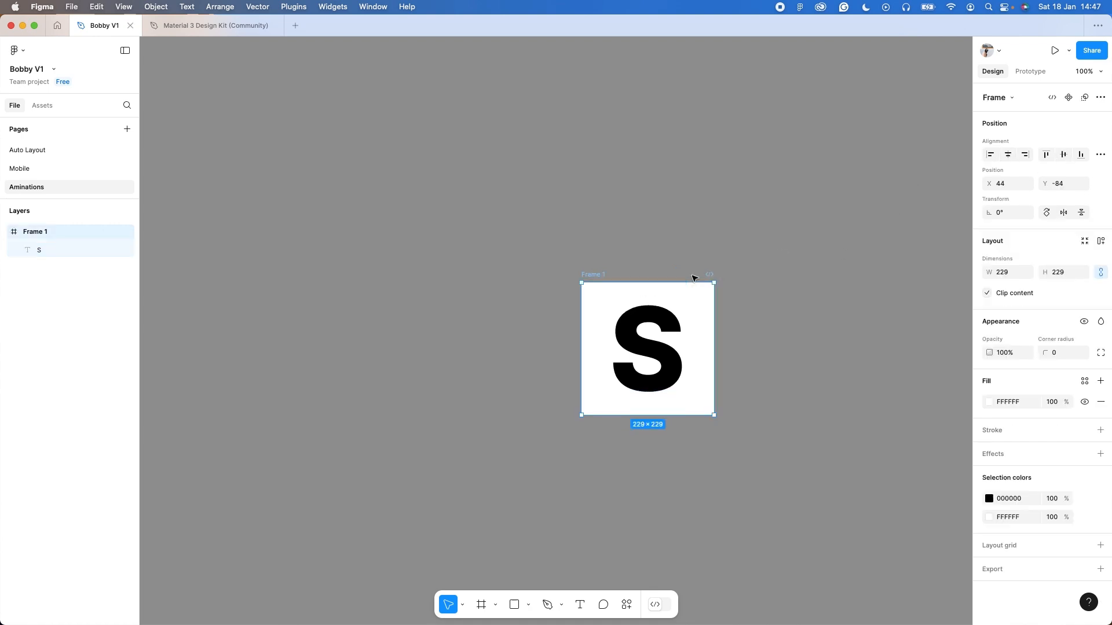
Remove the frame's white fill and place a duplicate of the frame beside it with a 60 px gap
left_click(1101, 402)
left_click_drag(724, 328, 491, 325)
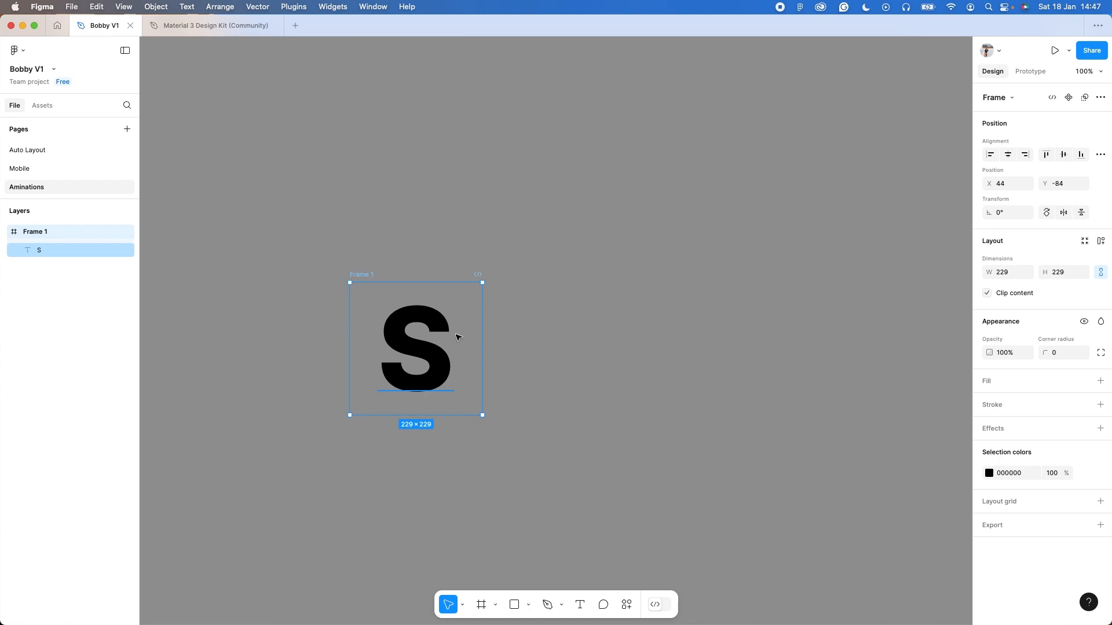
key("alt")
key("super+d")
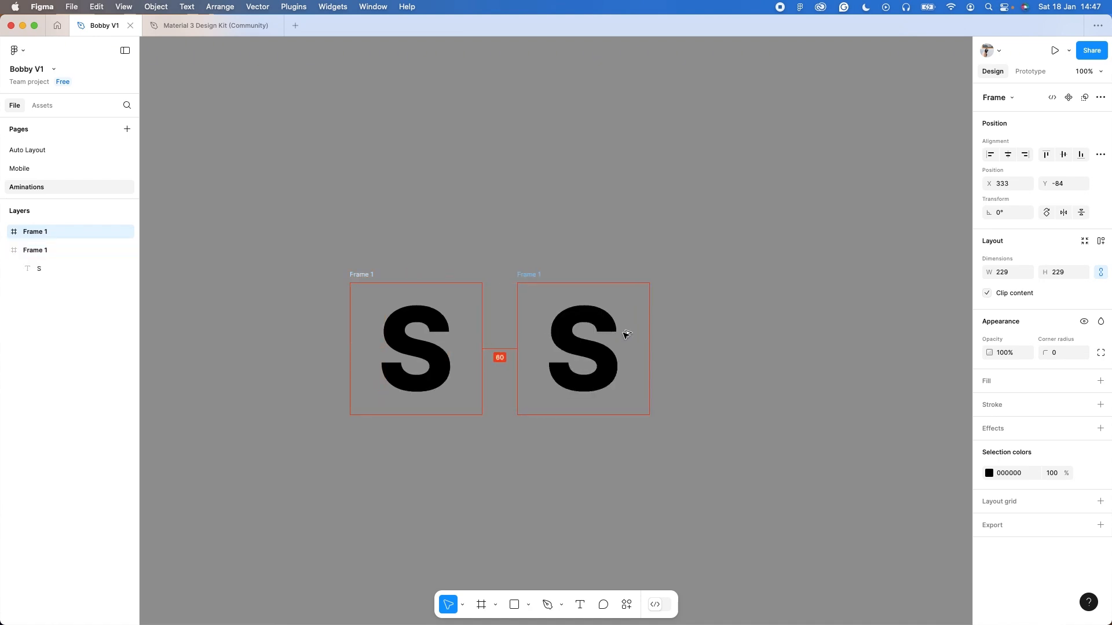
left_click(465, 450)
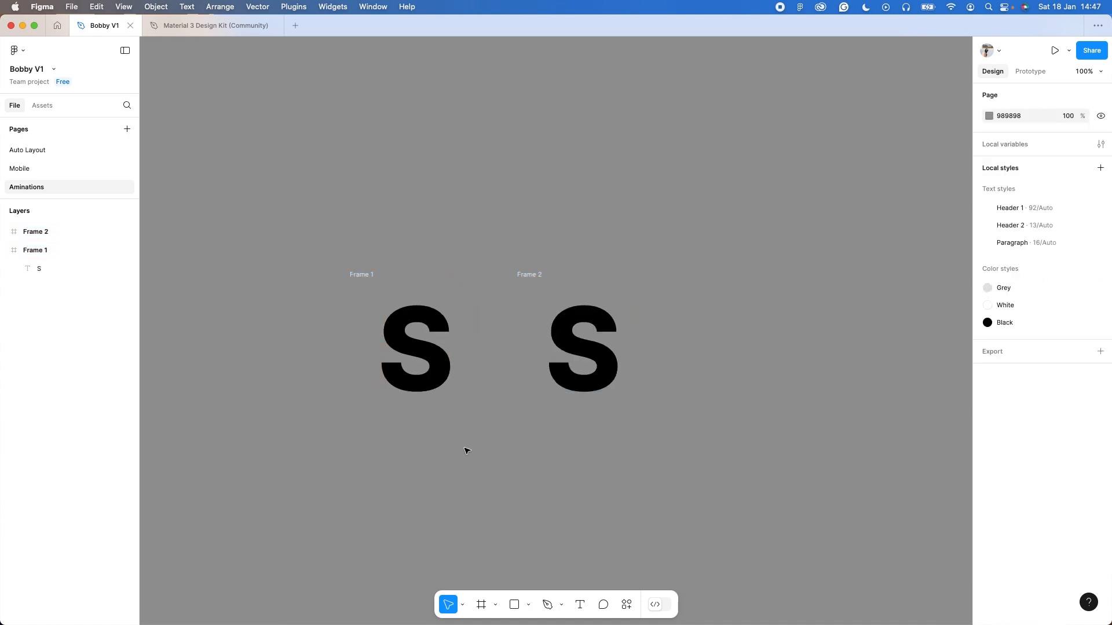
Nudge the S in the duplicate frame upward to Y -36
left_click(597, 380)
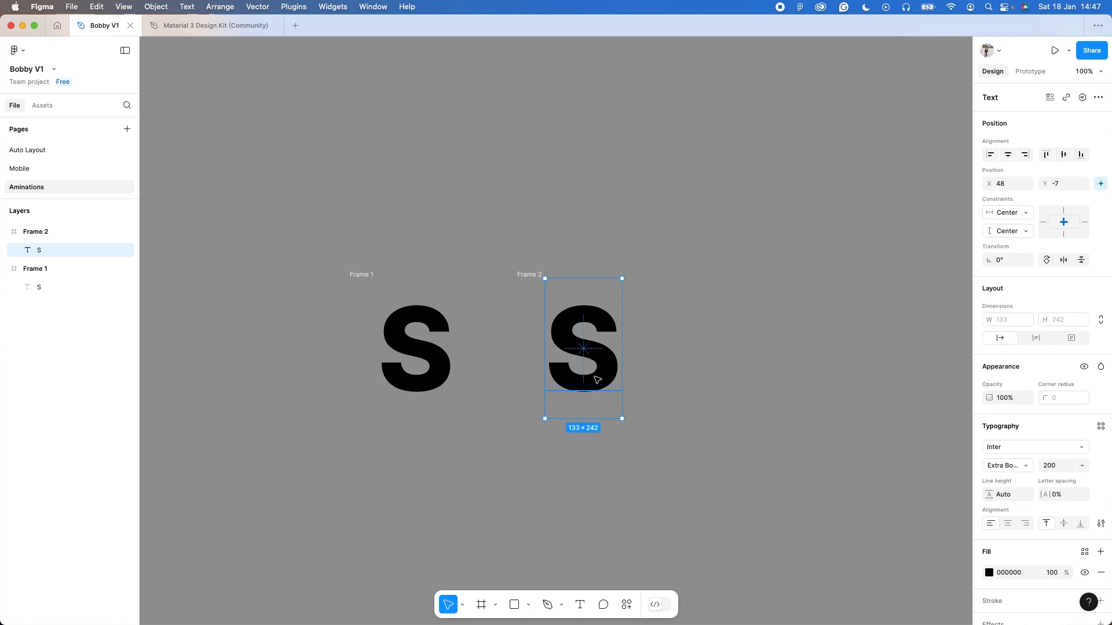
key("Up")
key("Up")
key("Up")
key("Up")
key("Up")
key("Up")
key("Up")
key("Up")
key("Up")
key("Up")
key("Up")
key("Up")
key("Up")
key("Up")
key("Up")
key("Up")
key("Up")
key("Up")
key("Up")
key("Up")
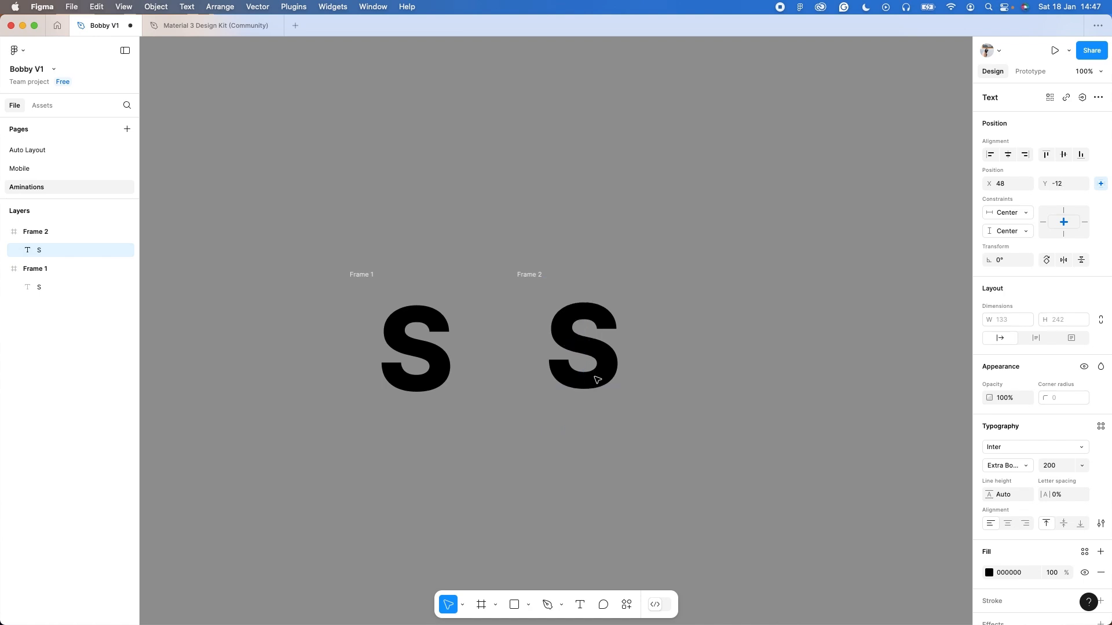
key("Up")
key("Up")
key("Up")
key("Up")
key("Up")
key("Up")
key("Up")
key("Up")
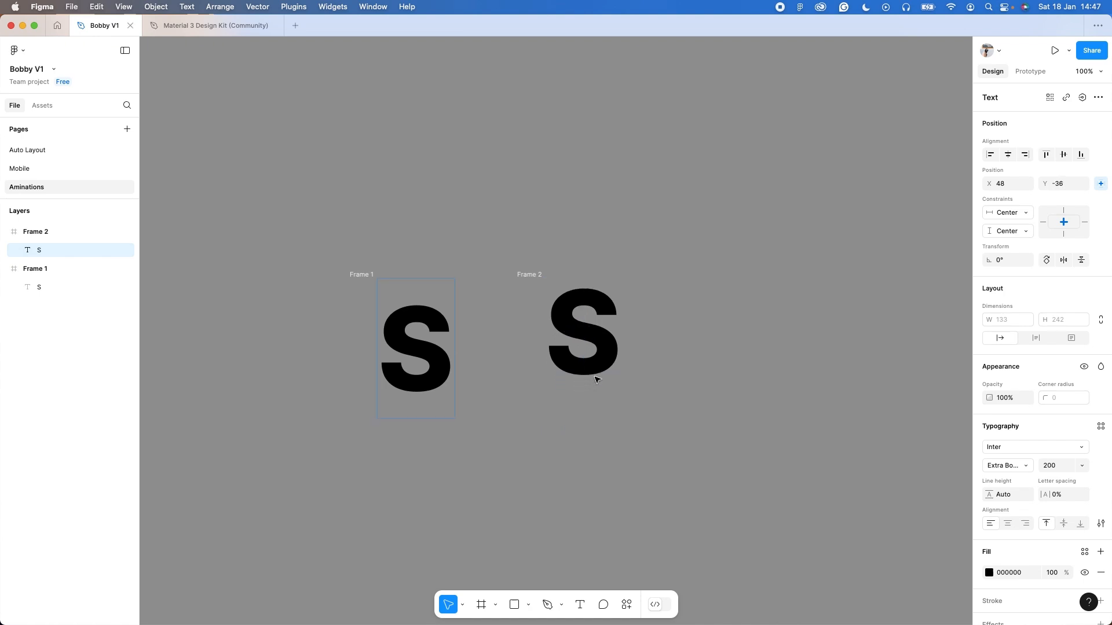
left_click(683, 366)
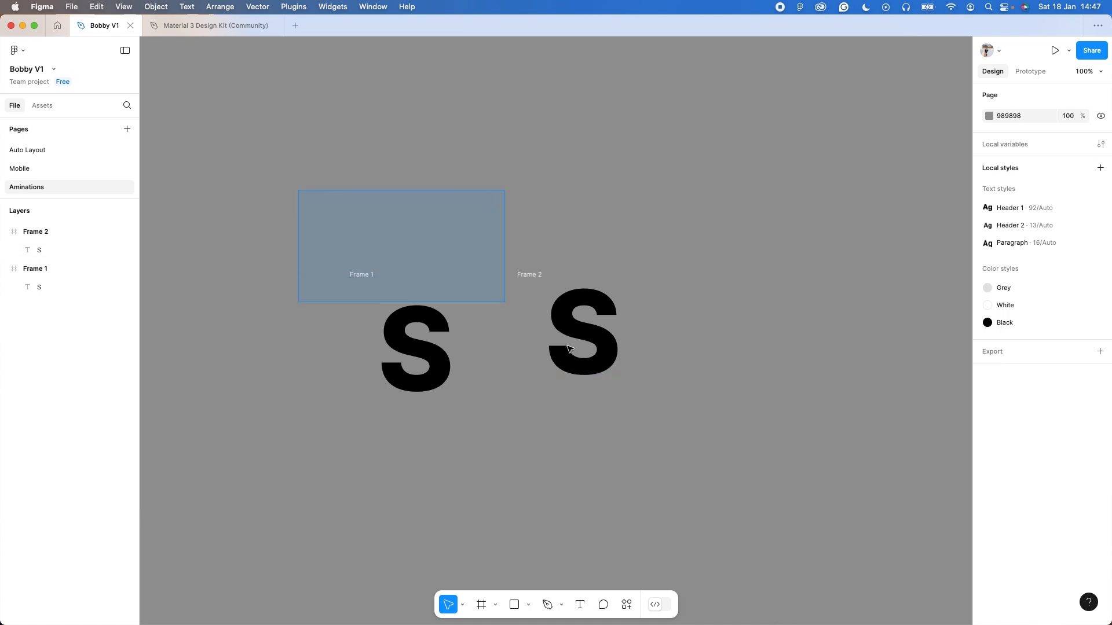
Combine Frame 1 and Frame 2 into a component set
left_click_drag(568, 348, 716, 448)
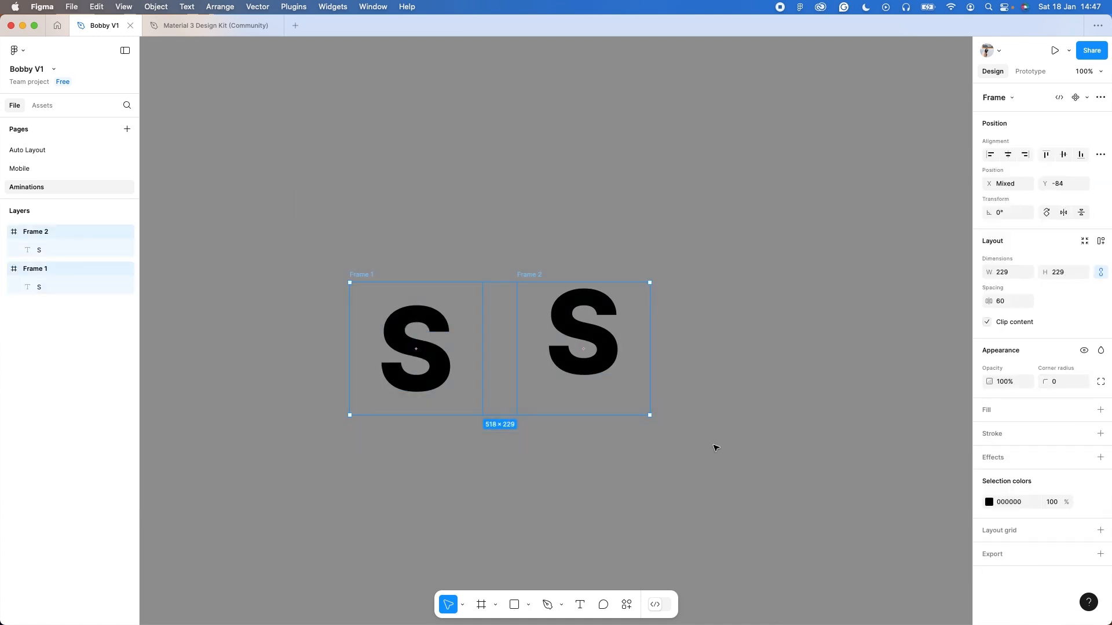
left_click(1087, 97)
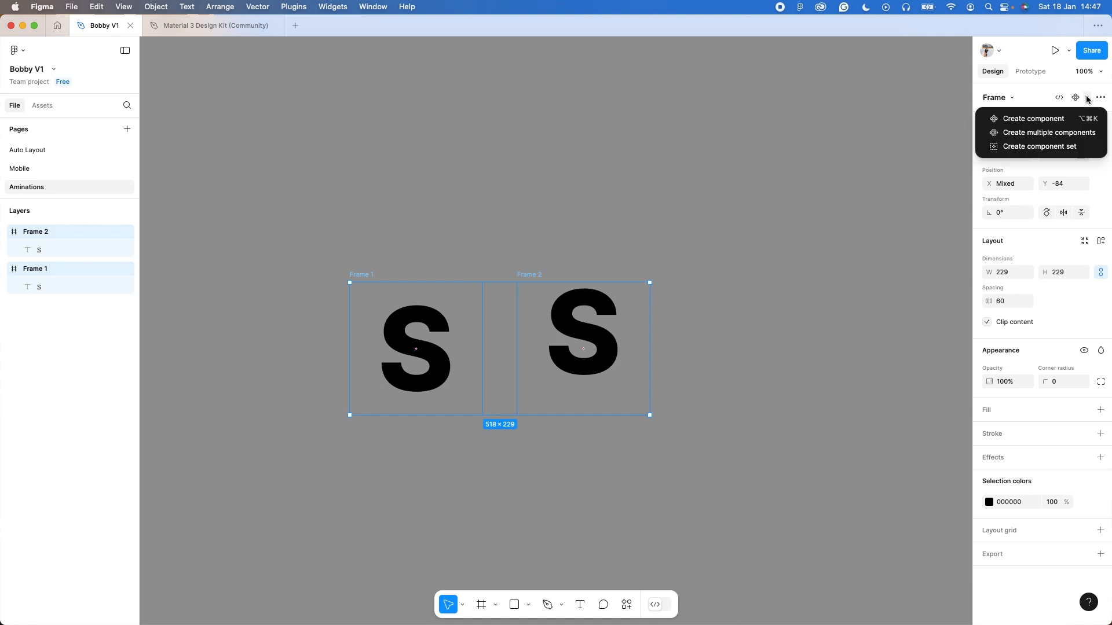
left_click(1049, 146)
Connect the Frame 1 variant to Frame 2 with a While hovering trigger and Smart animate, and choose the animation curve
left_click(1028, 71)
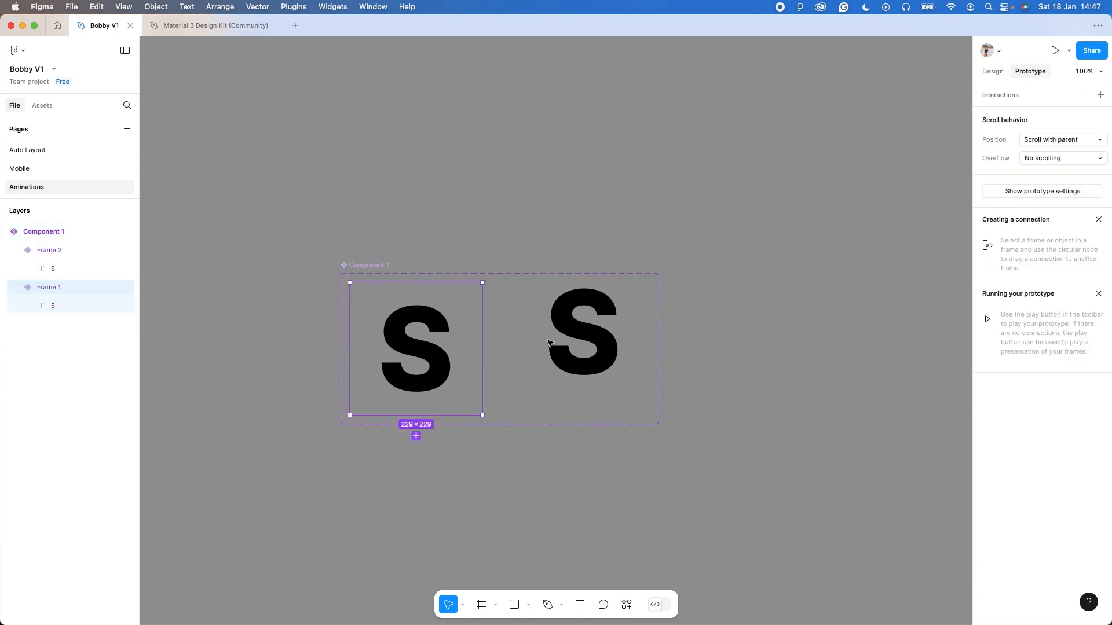
left_click_drag(482, 348, 561, 327)
left_click(552, 403)
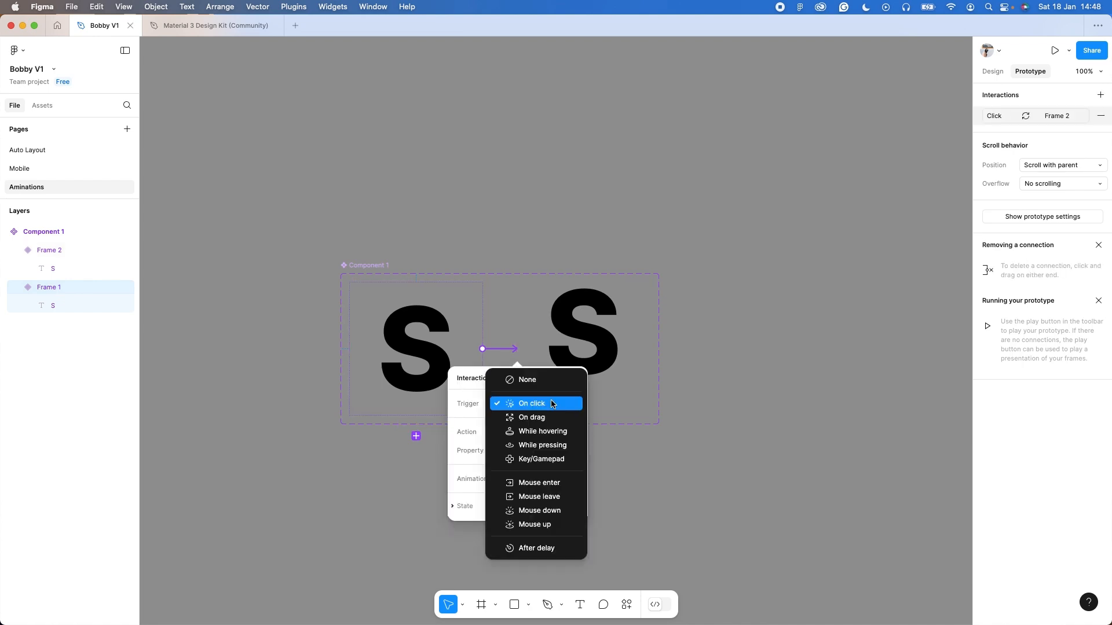
left_click(549, 434)
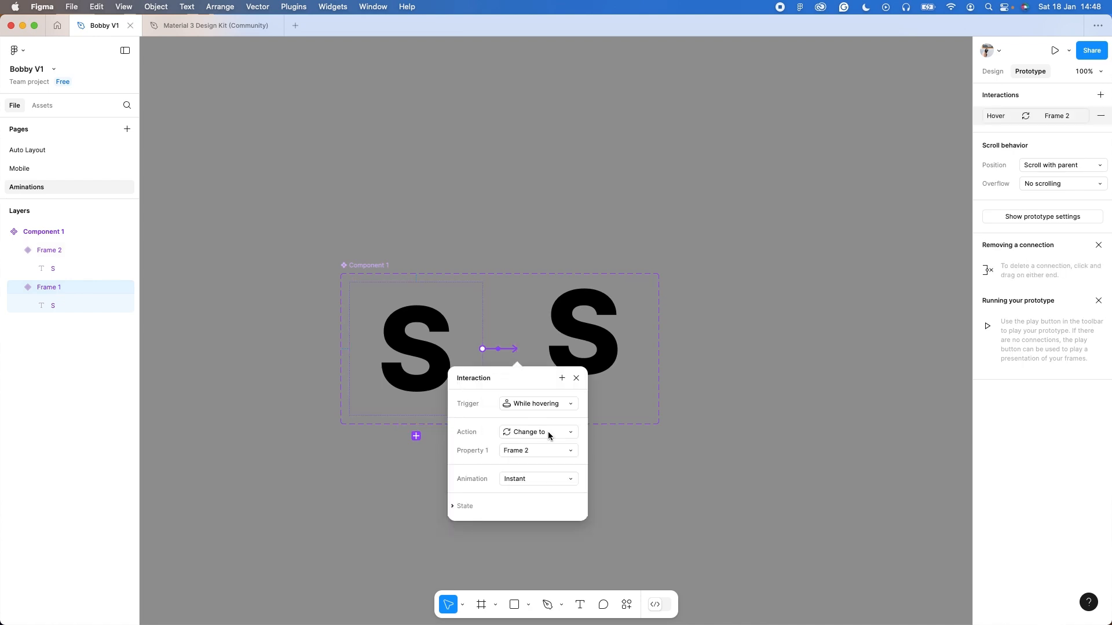
left_click(538, 477)
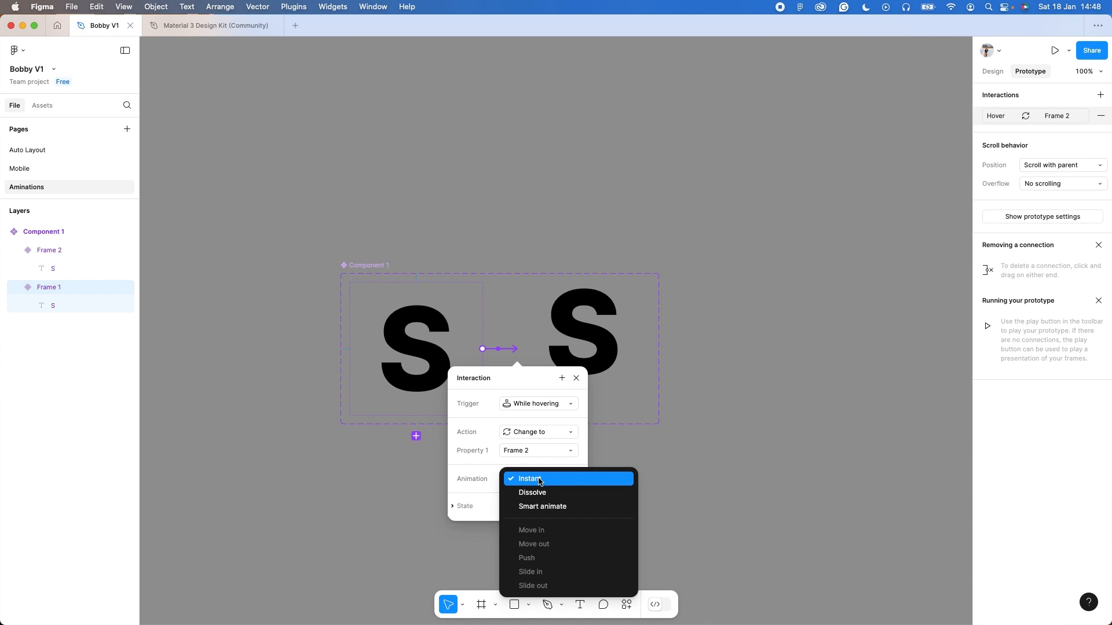
left_click(538, 506)
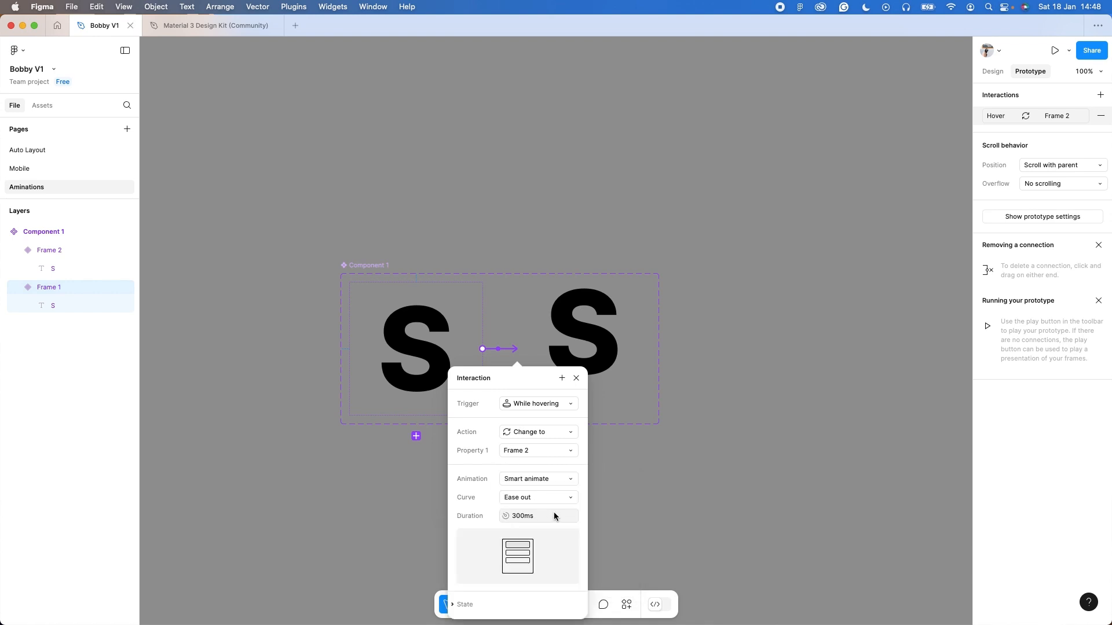
left_click(553, 496)
left_click(551, 512)
left_click(576, 379)
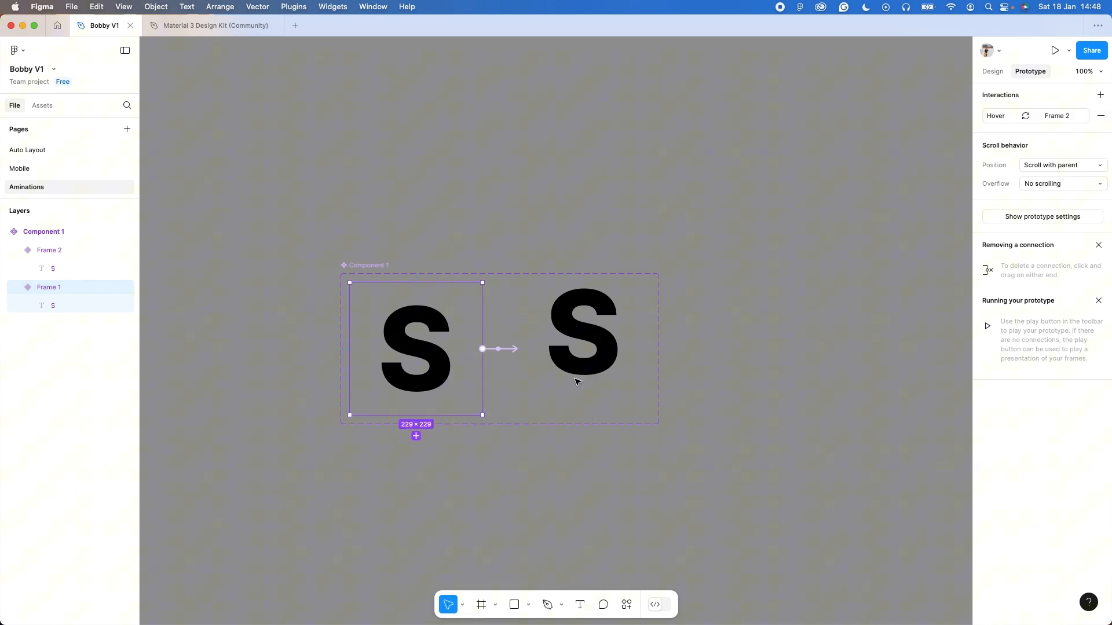
Duplicate the Component 1 set and place the copy beside the original
left_click(371, 265)
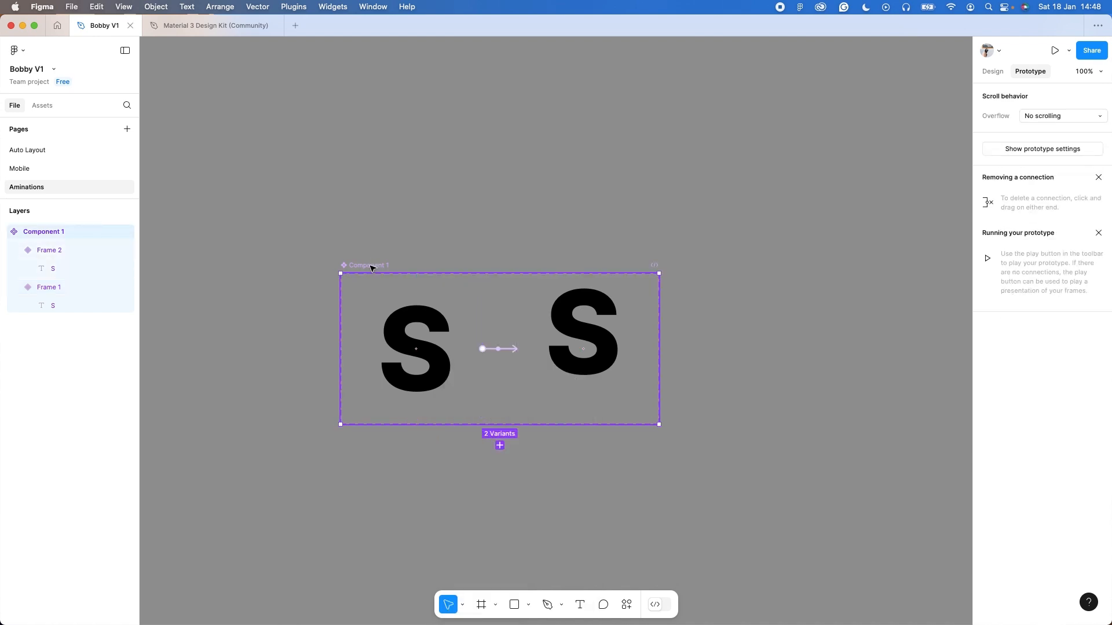
left_click_drag(372, 266, 736, 283, "alt")
scroll(642, 259, "right", 5)
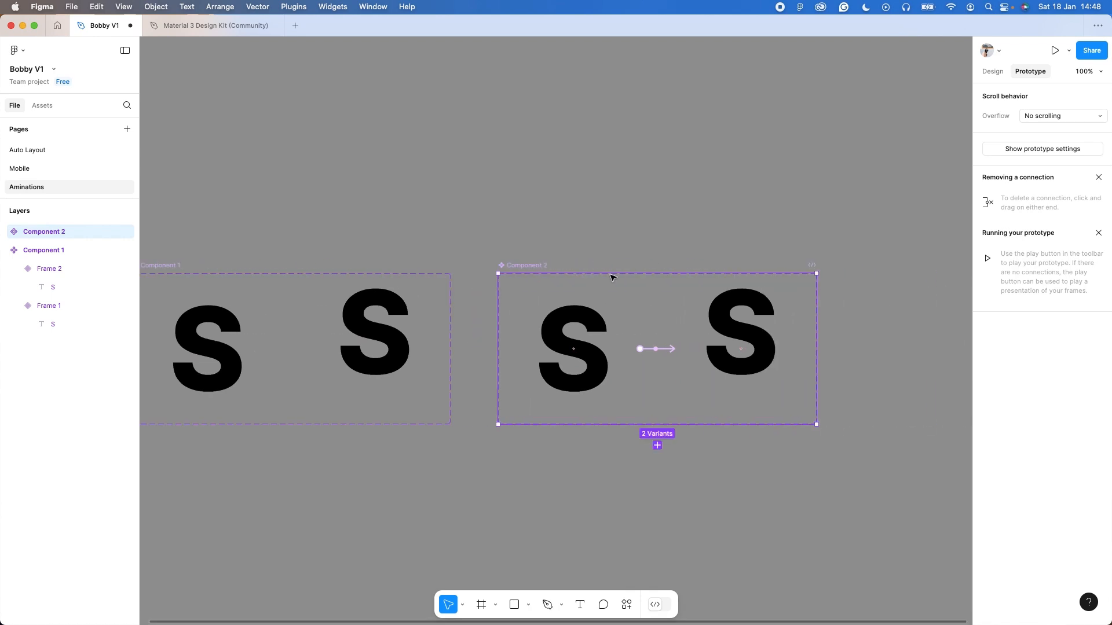
Change the letter to A in both variants of the duplicated component set
left_click(573, 348)
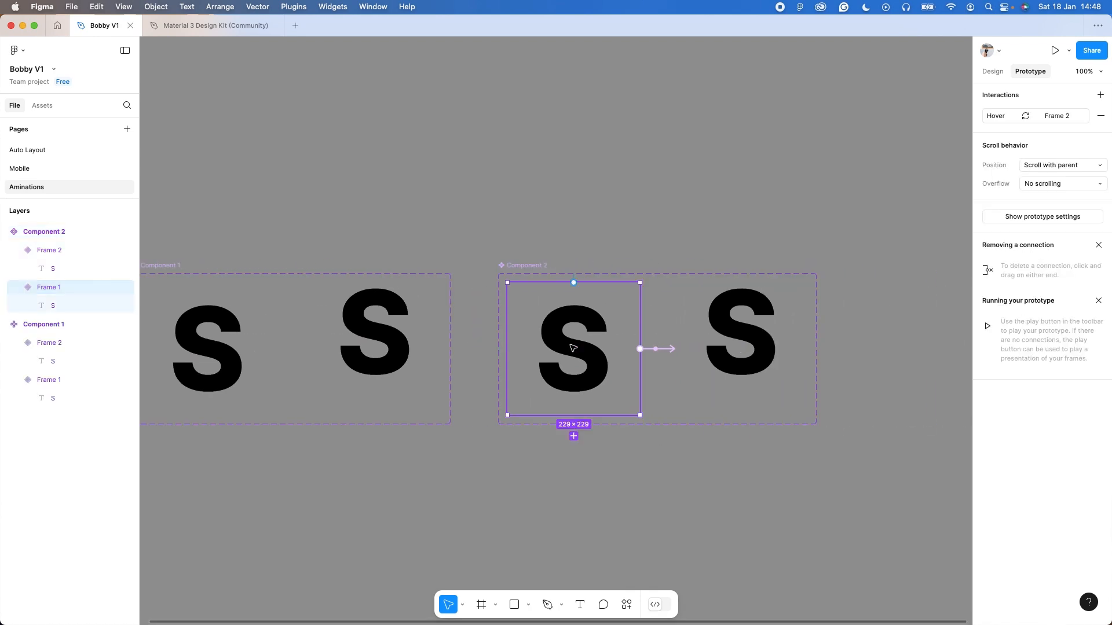
double_click(574, 349)
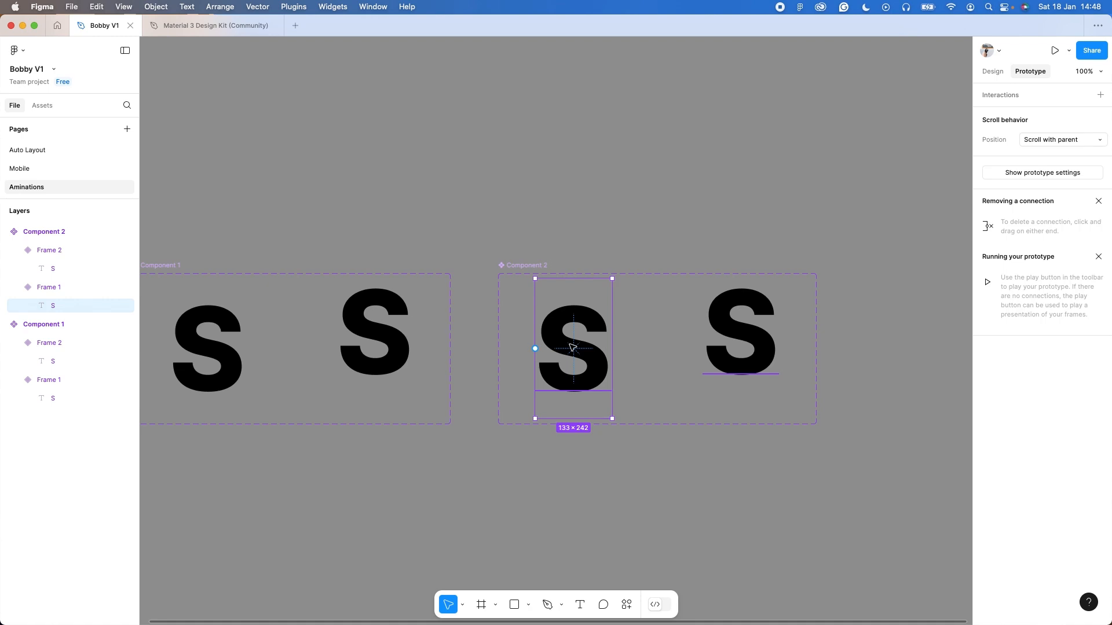
double_click(571, 345)
key("BackSpace")
type("A")
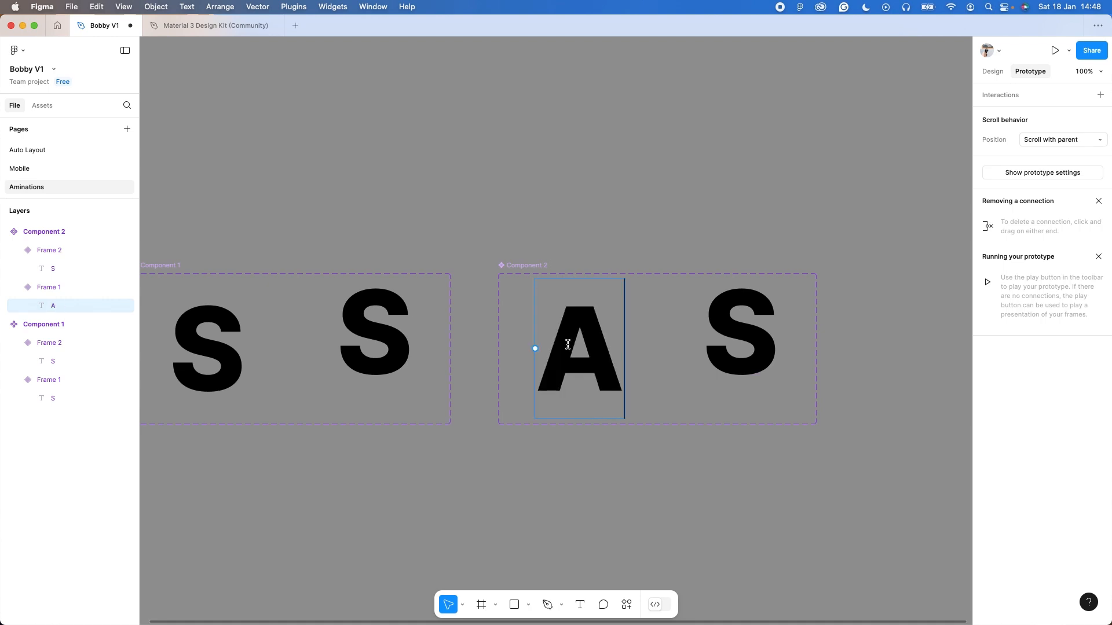
double_click(749, 358)
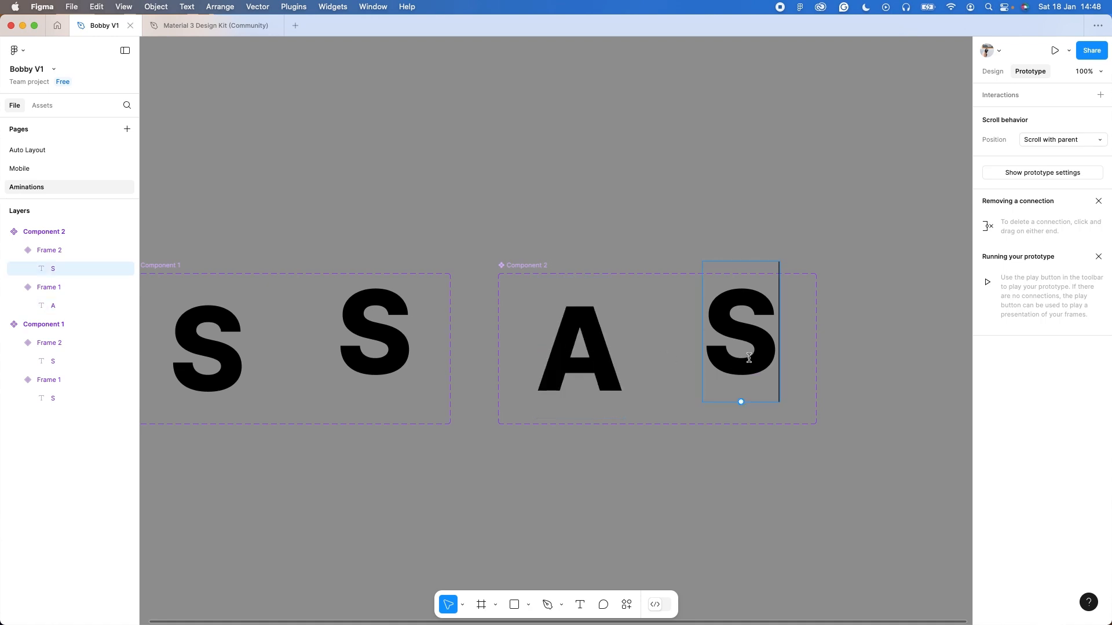
key("BackSpace")
type("A")
key("Escape")
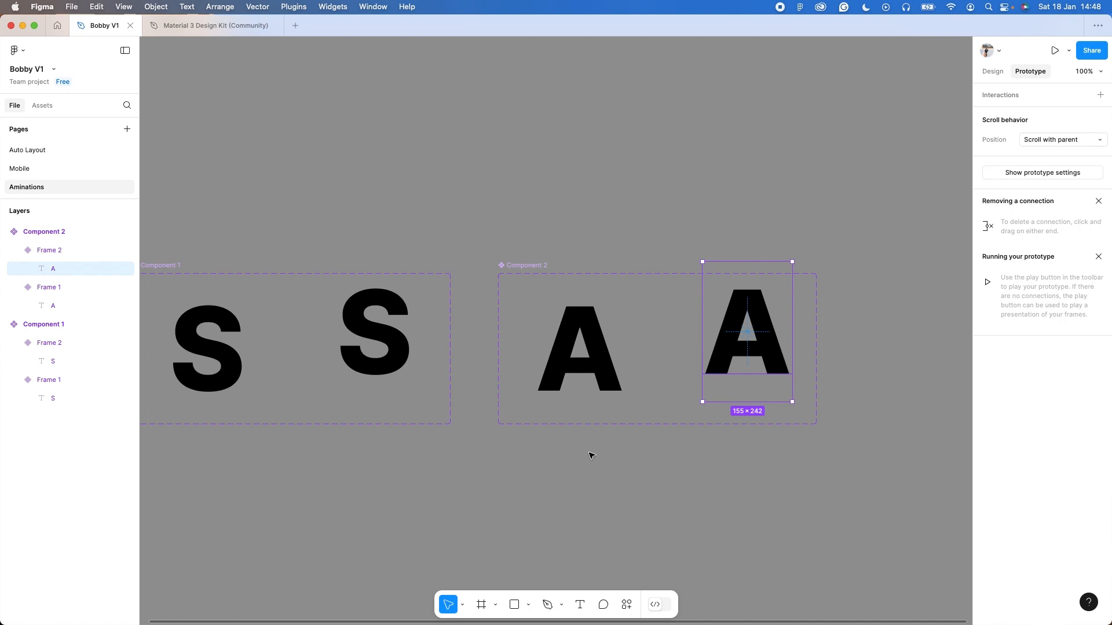
Make three more copies of the Component 2 set, lined up in a row beside it
scroll(550, 437, "down", 5)
left_click(549, 364)
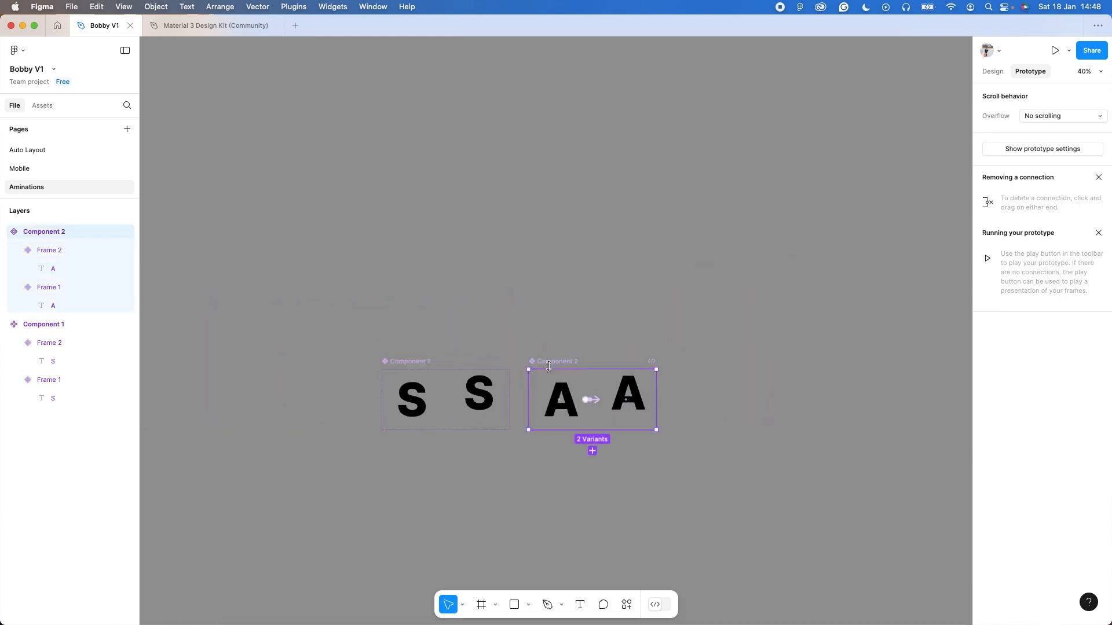
left_click_drag(549, 365, 702, 366)
key("super+d")
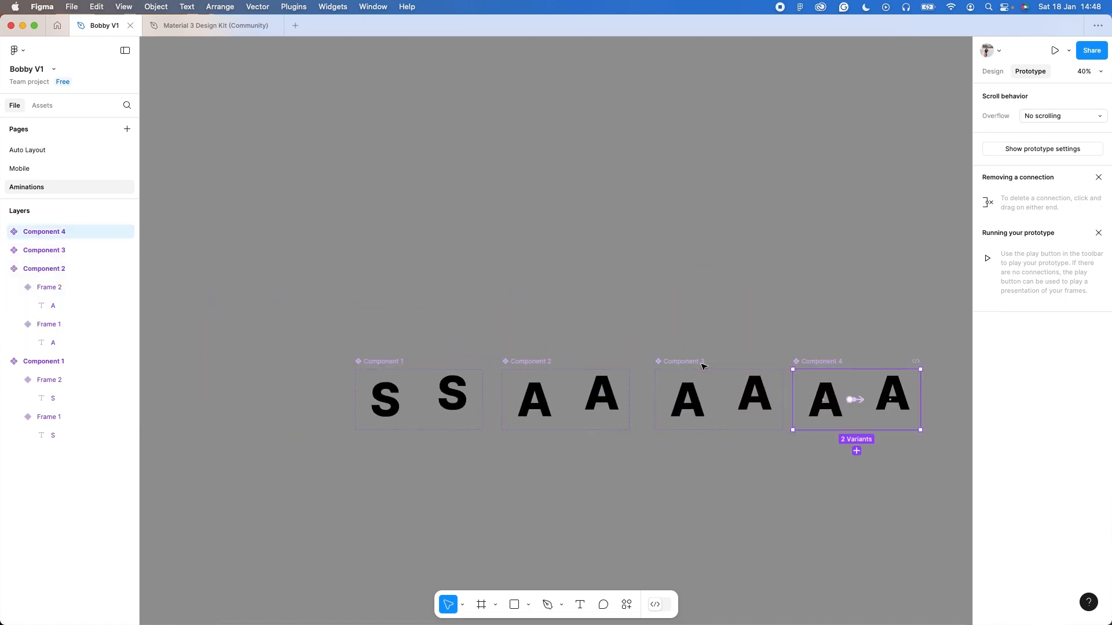
key("super+d")
Change the letter to L in both variants of Component 3
double_click(547, 399)
double_click(548, 398)
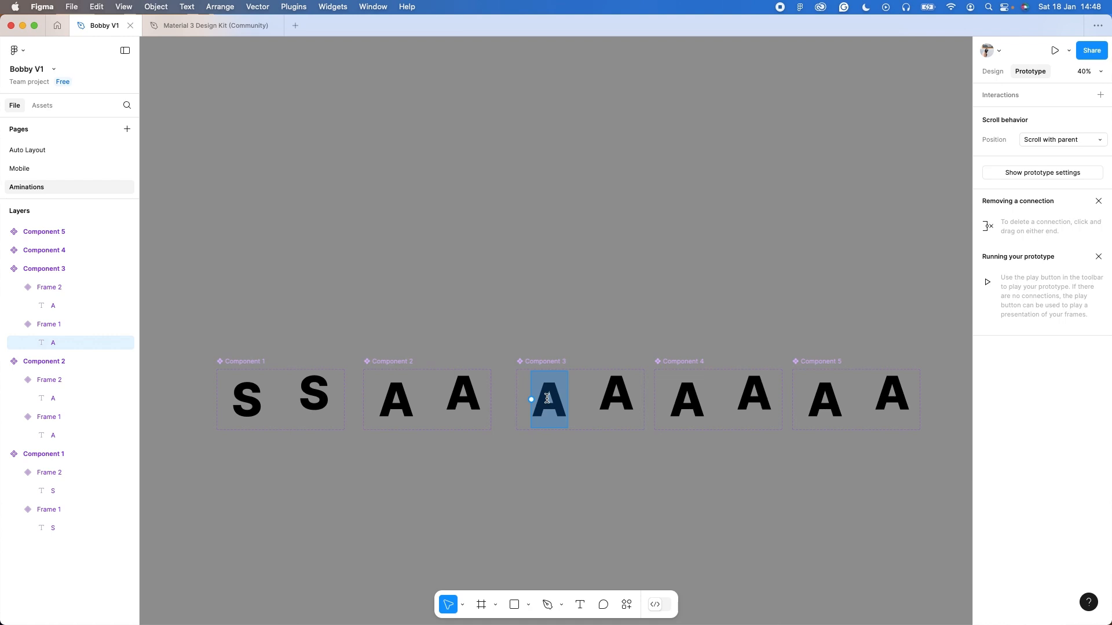
type("L")
double_click(615, 398)
double_click(615, 397)
type("L")
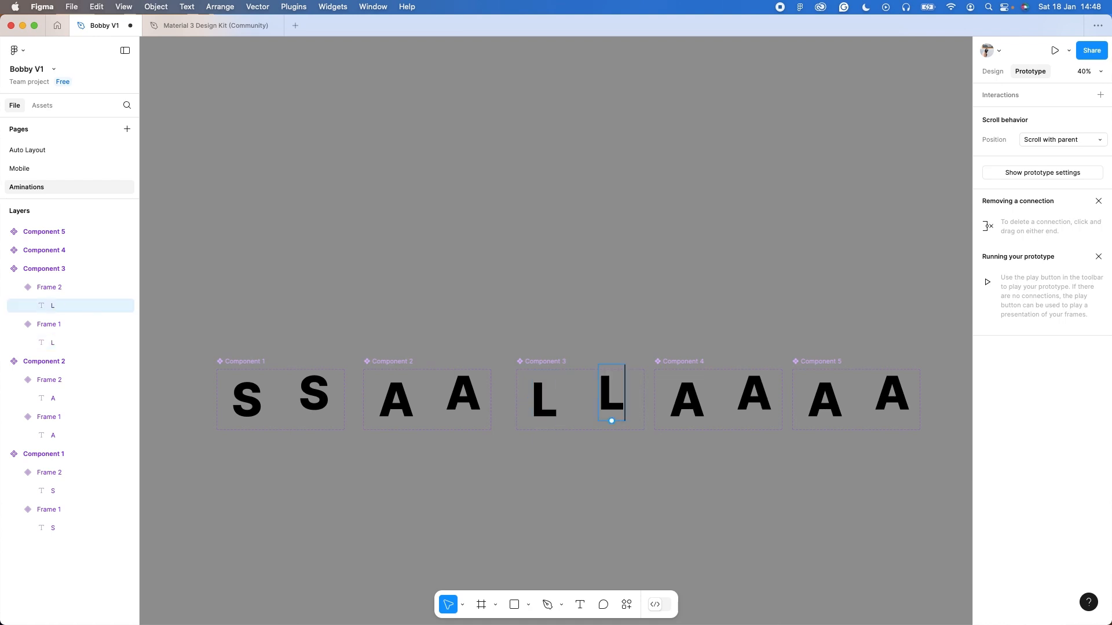
key("Escape")
Change the letter to U in both variants of Component 4
double_click(688, 400)
double_click(688, 400)
key("BackSpace")
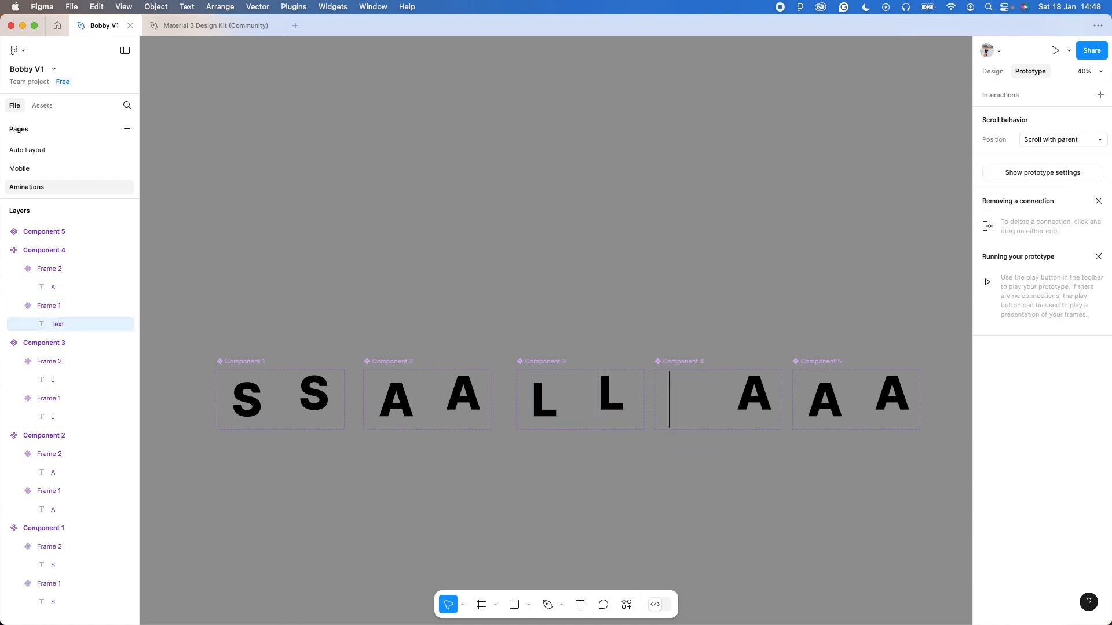
type("U")
double_click(744, 391)
double_click(744, 392)
key("BackSpace")
type("U")
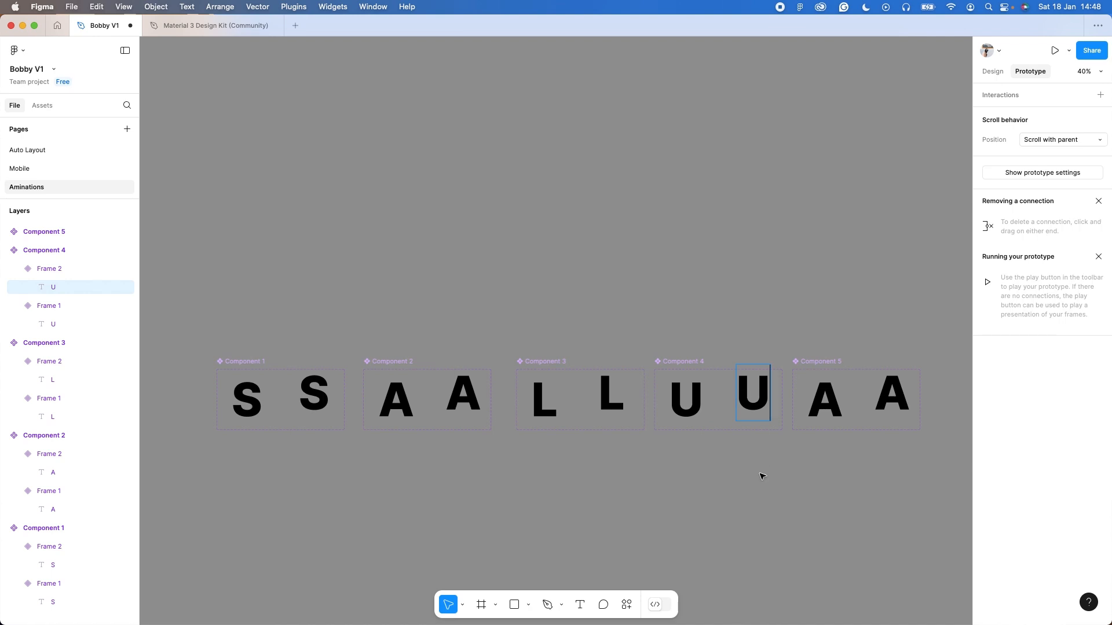
Change the letter to T in both variants of Component 5
double_click(823, 405)
double_click(823, 405)
type("T")
double_click(905, 404)
double_click(905, 404)
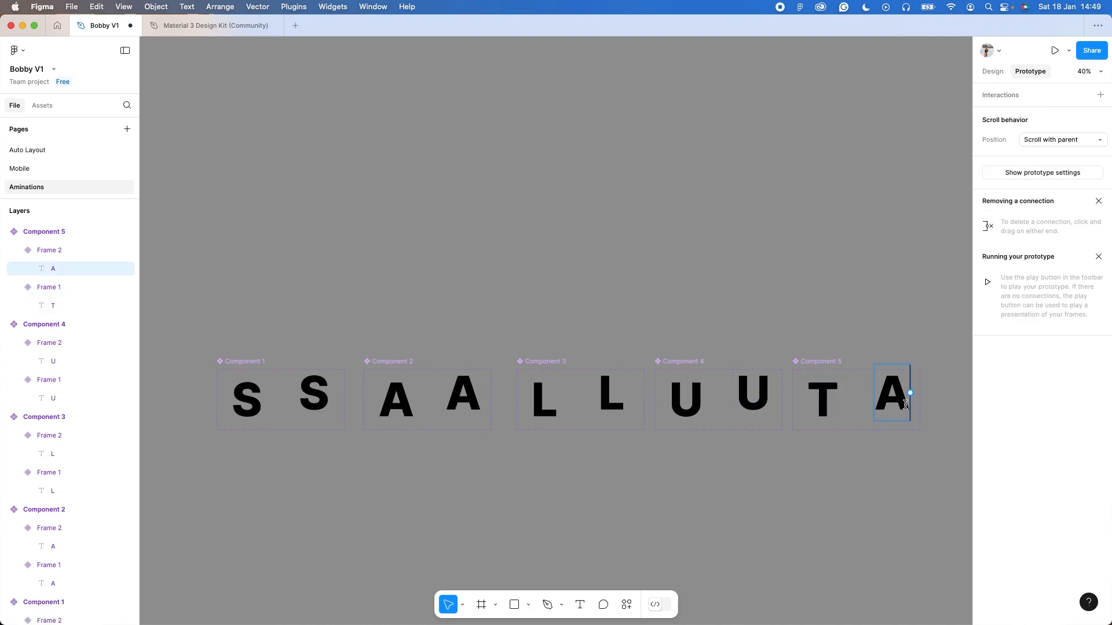
key("BackSpace")
type("T")
key("Escape")
left_click(780, 478)
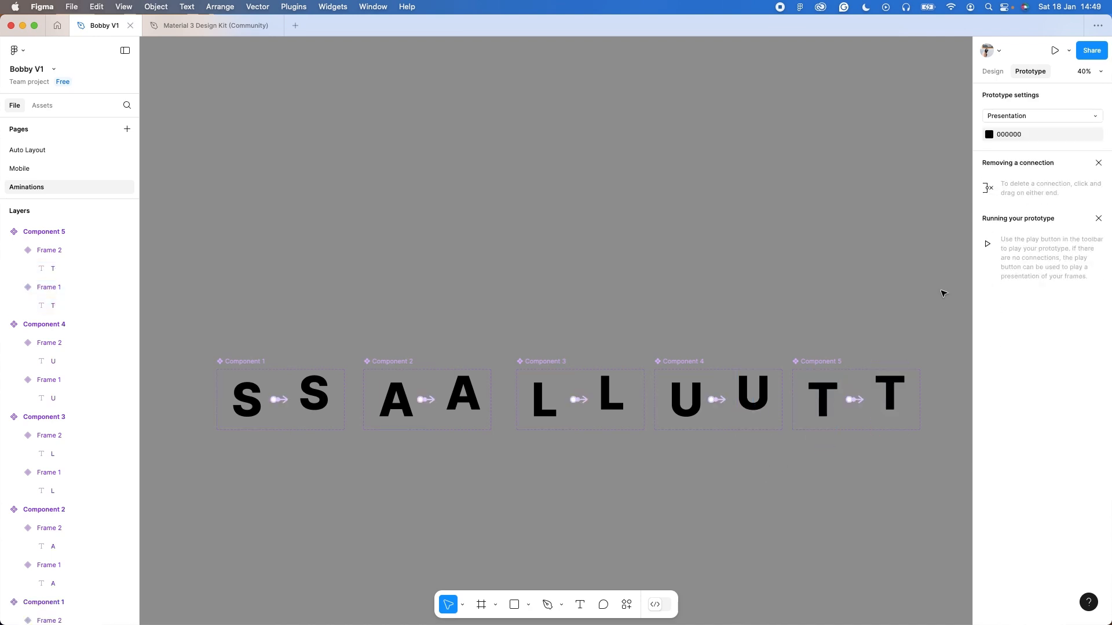
Add a MacBook Air frame (1280 × 832) in the empty canvas area below the component sets
left_click(993, 74)
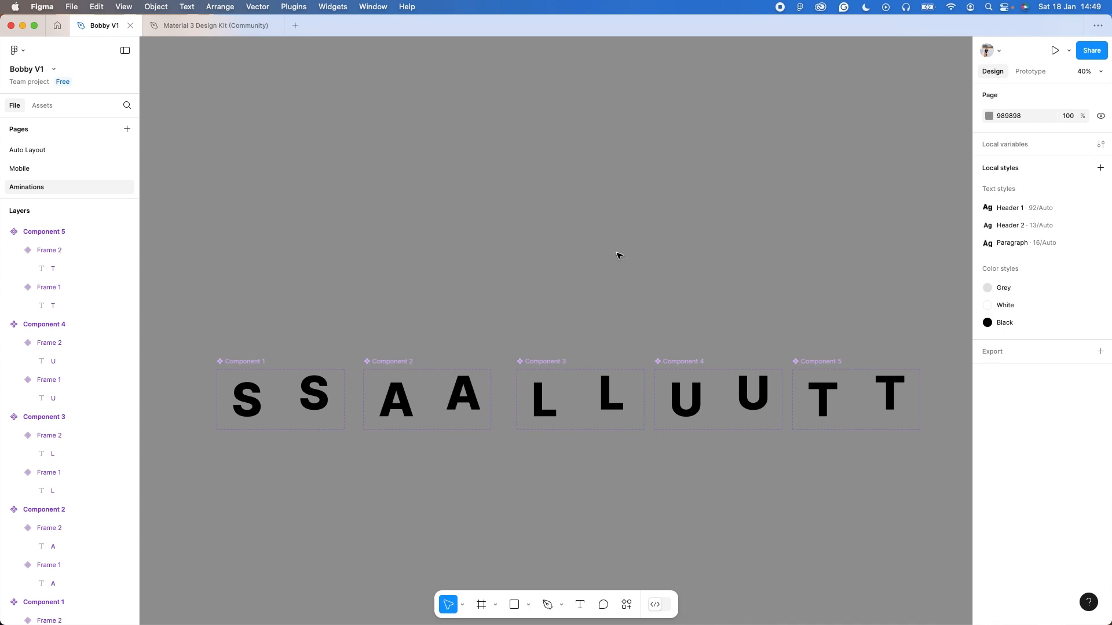
scroll(487, 274, "down", 5)
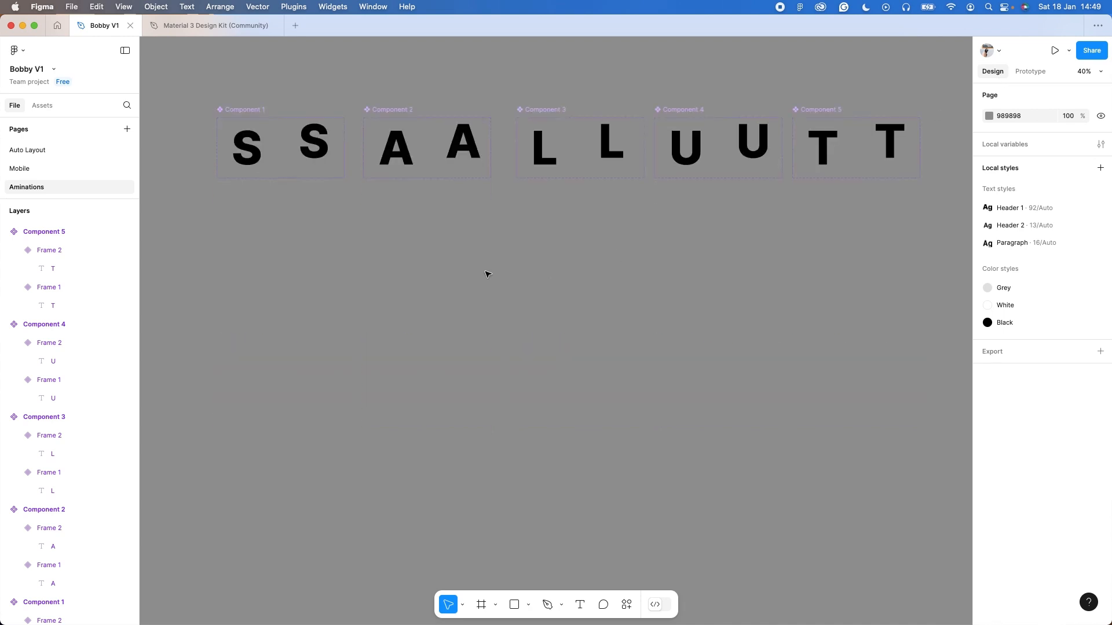
key("f")
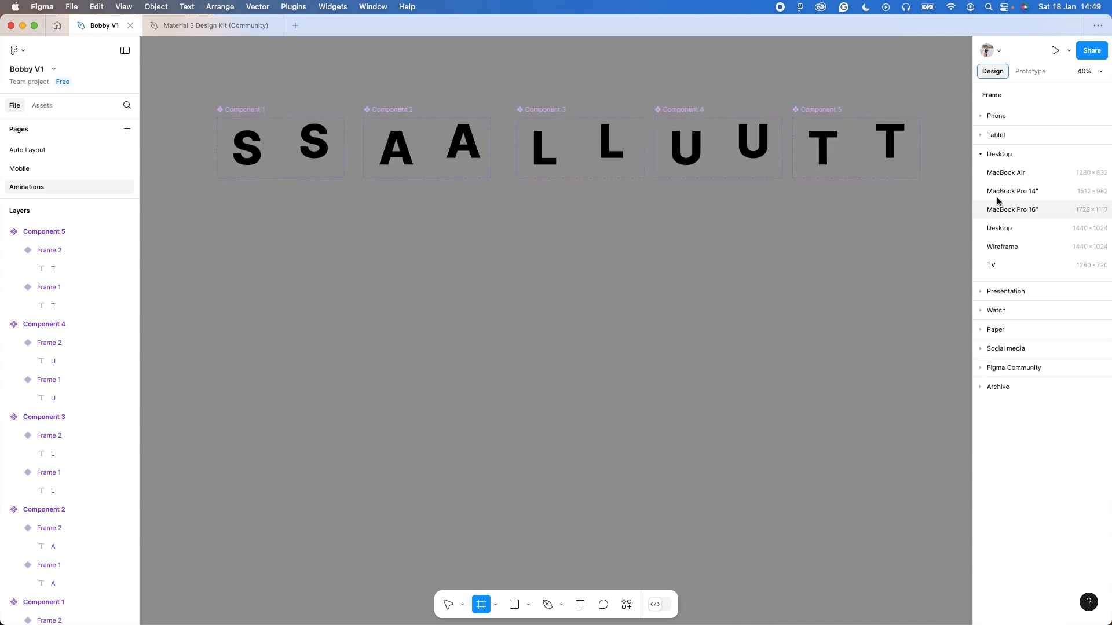
left_click(1010, 174)
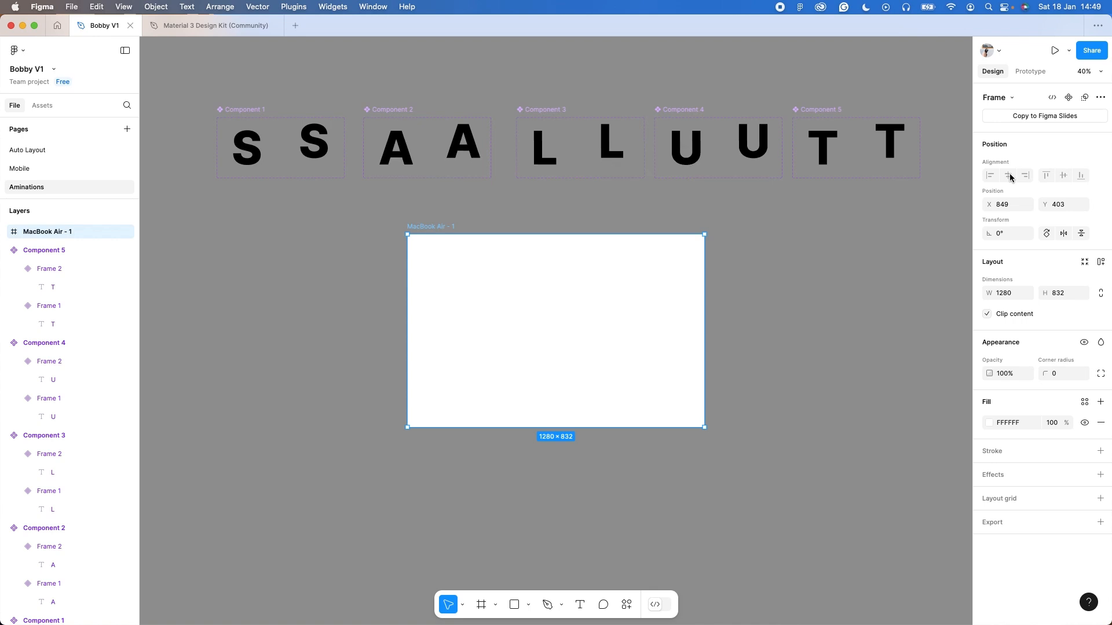
Place an instance of each component's Frame 1 variant in the MacBook Air - 1 frame, side by side to spell SALUT
left_click(256, 158)
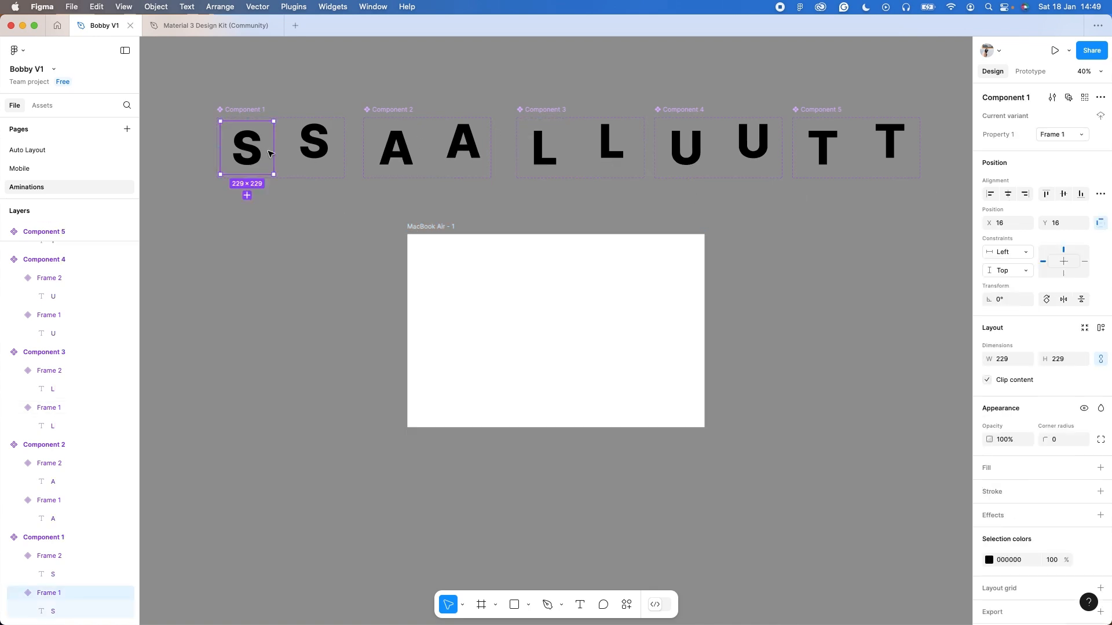
left_click_drag(262, 152, 491, 331)
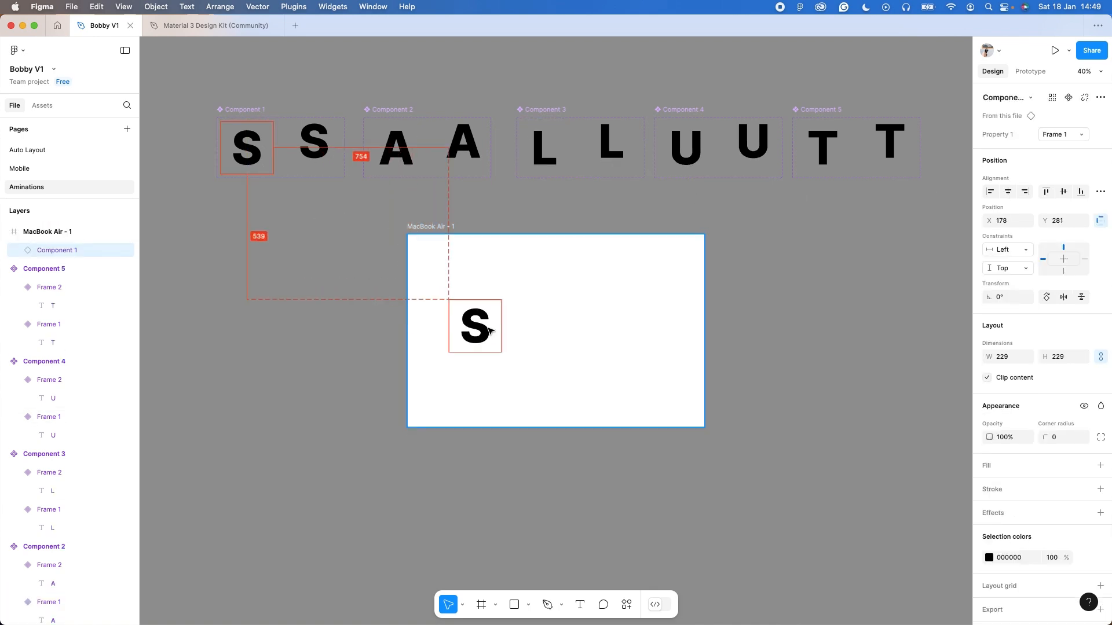
left_click_drag(389, 147, 524, 332)
left_click_drag(539, 163, 573, 333)
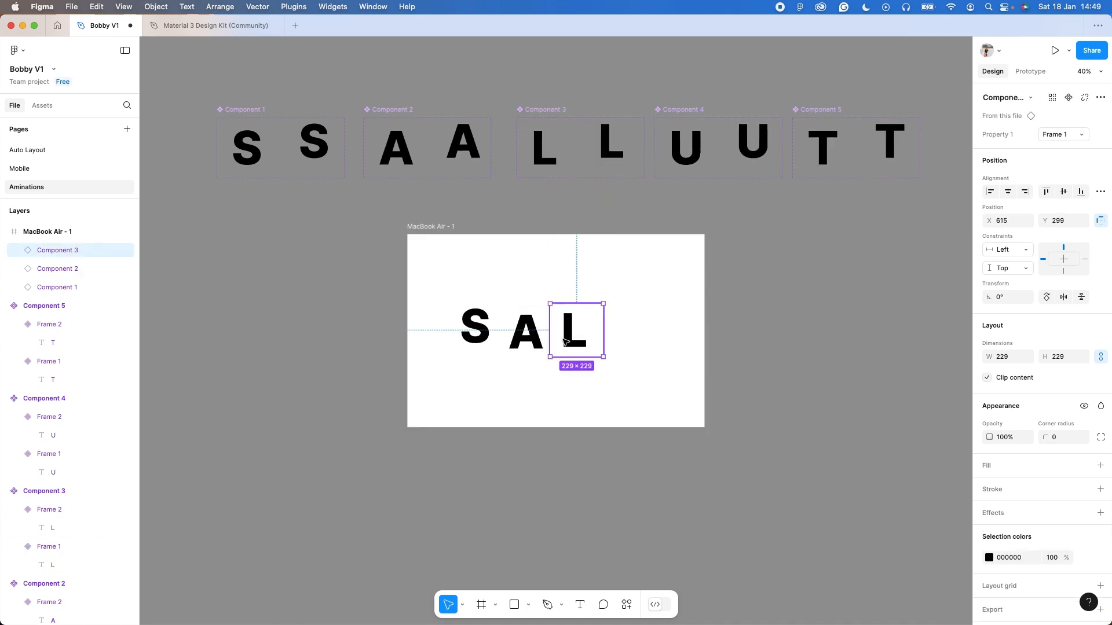
left_click(684, 163)
left_click_drag(684, 162, 615, 325)
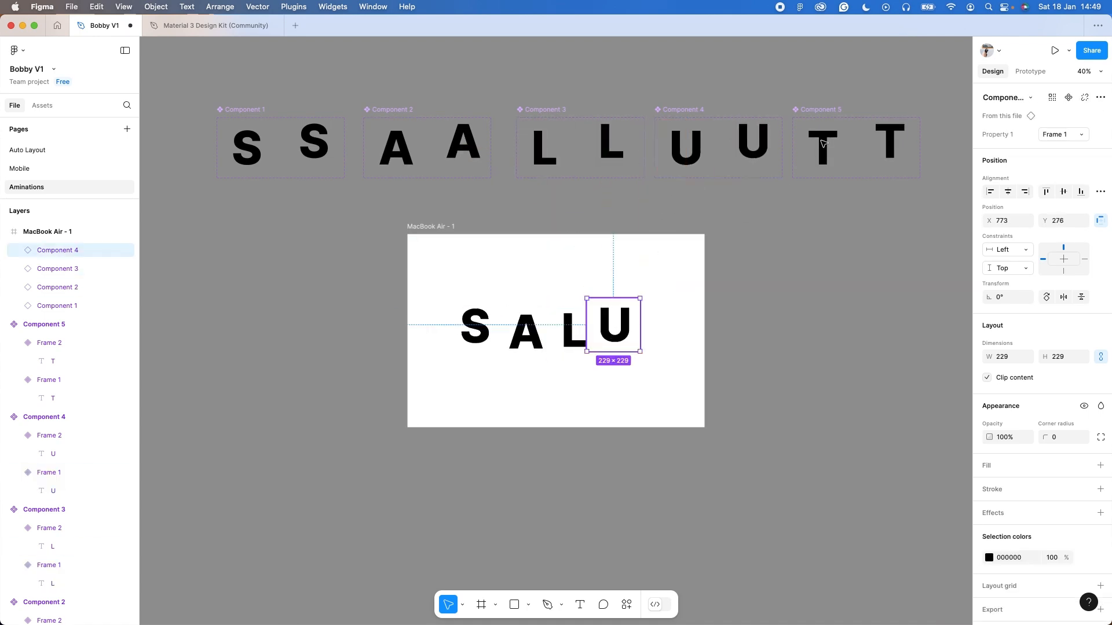
left_click(824, 141)
left_click_drag(825, 140, 664, 333)
Align the five SALUT letter instances with each other on their vertical centres
left_click(449, 283)
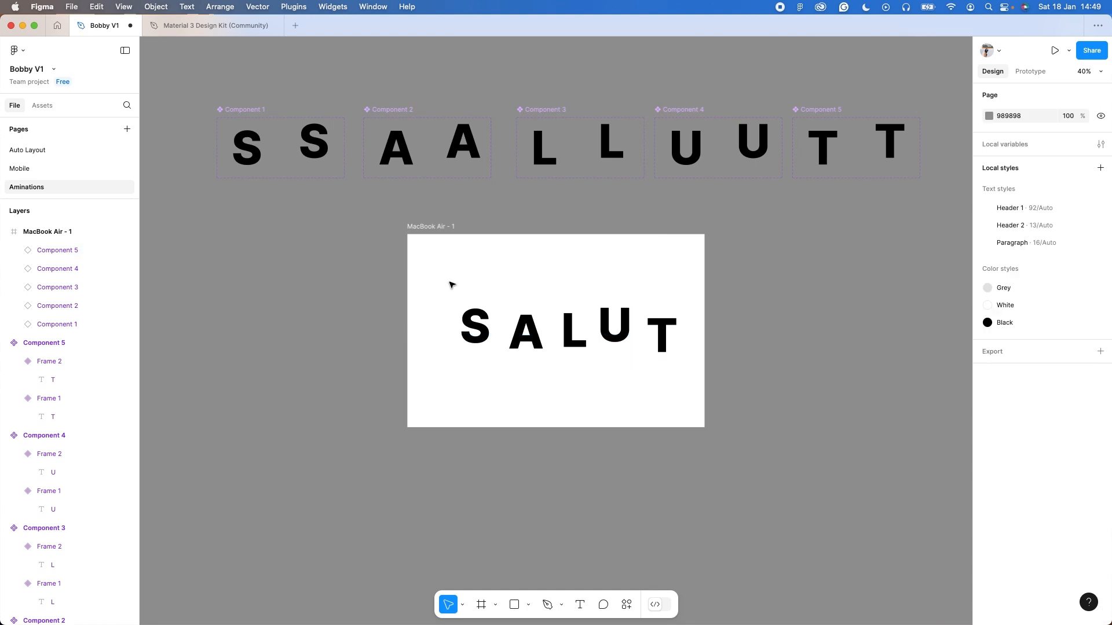
key("Return")
left_click(1063, 177)
Space the five SALUT letters evenly and centre the word horizontally in the MacBook Air - 1 frame
left_click(648, 328)
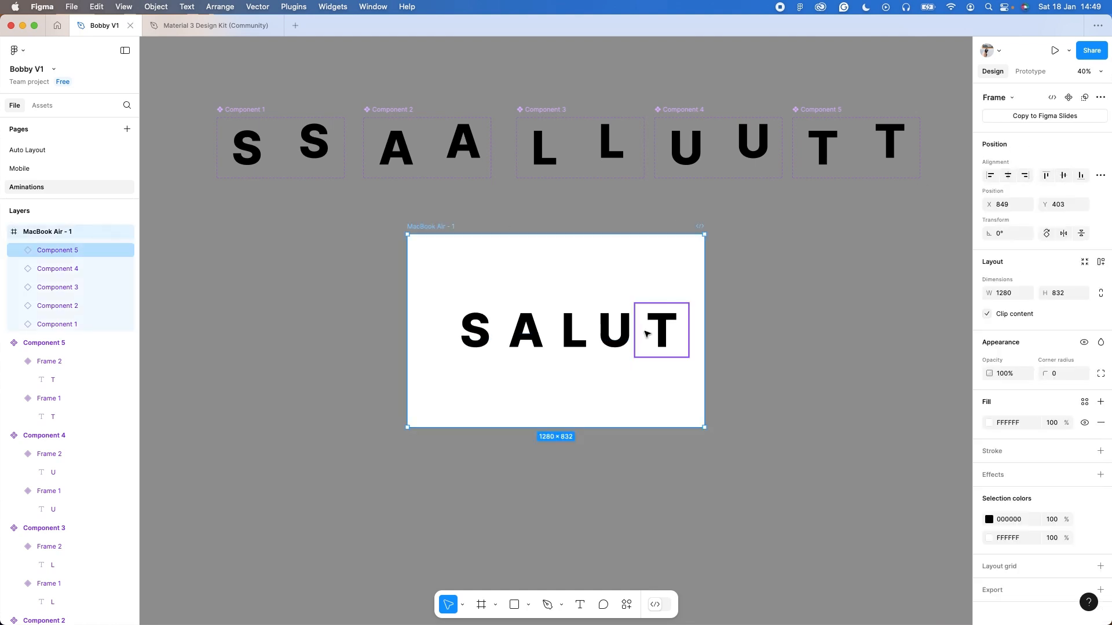
left_click(622, 335, "shift")
left_click(572, 334, "shift")
left_click(525, 335, "shift")
left_click(477, 335, "shift")
left_click(679, 348)
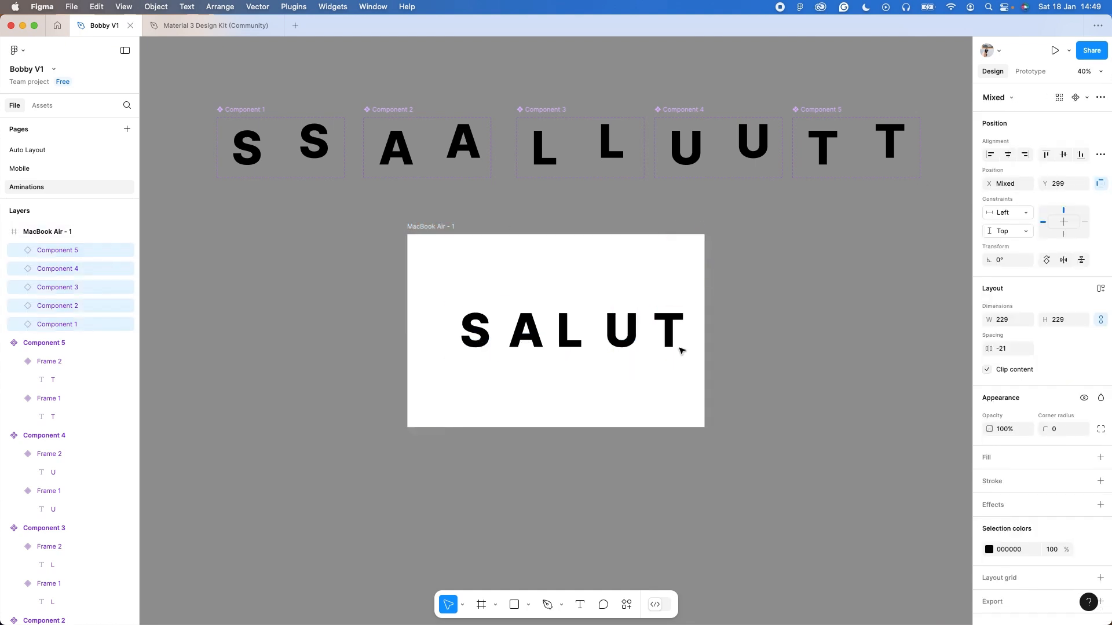
left_click_drag(622, 337, 606, 338)
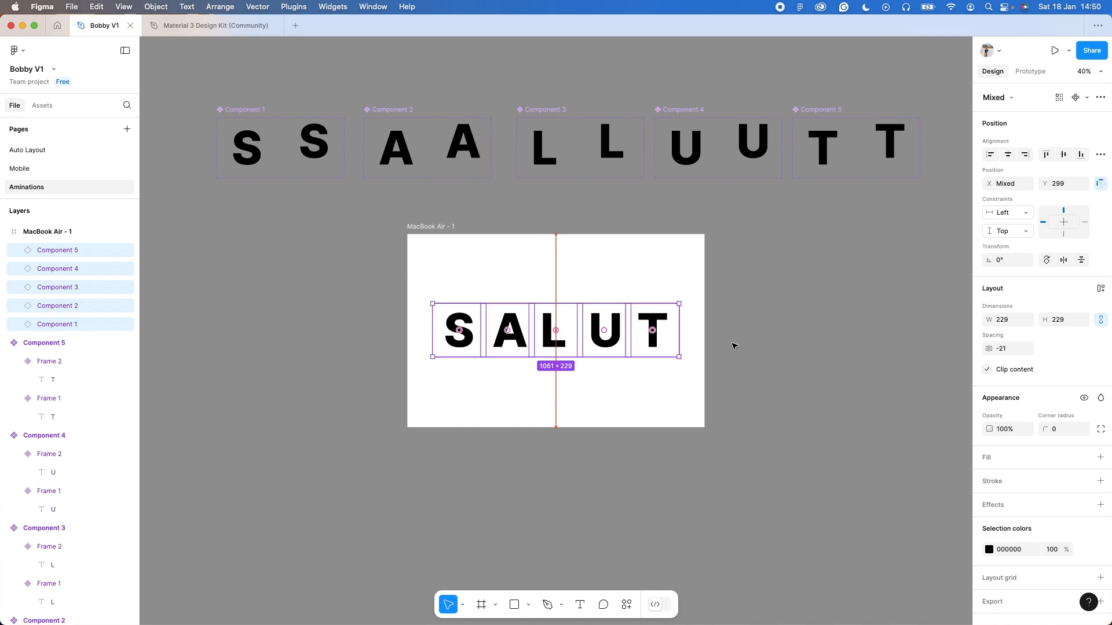
left_click(760, 348)
Run the prototype presentation of the MacBook Air - 1 frame
left_click(449, 232)
key("shift+2")
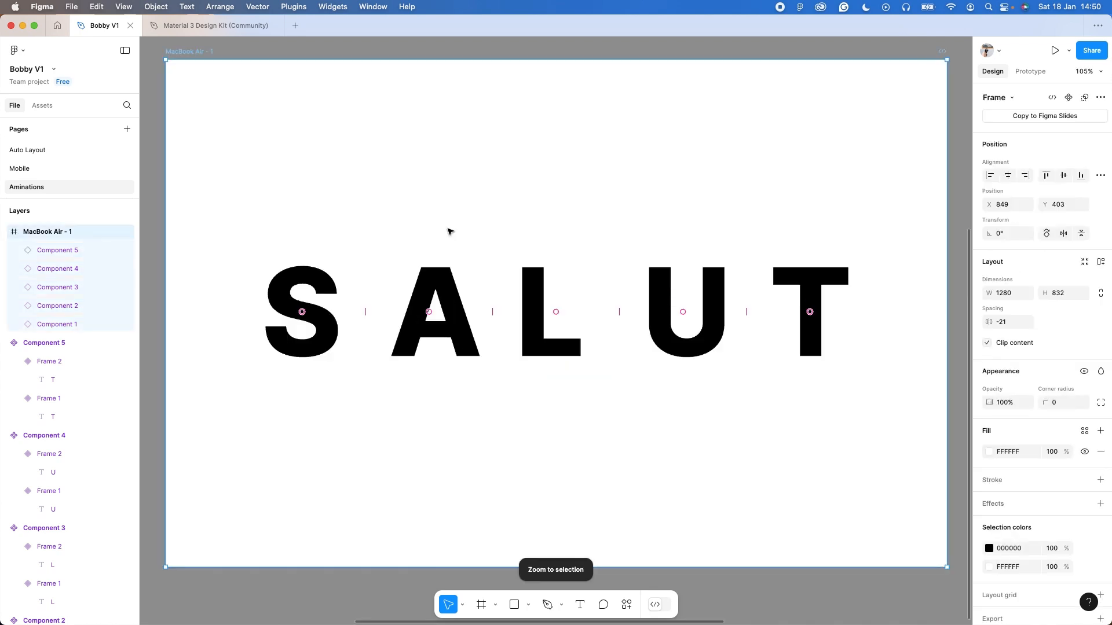
left_click(1052, 52)
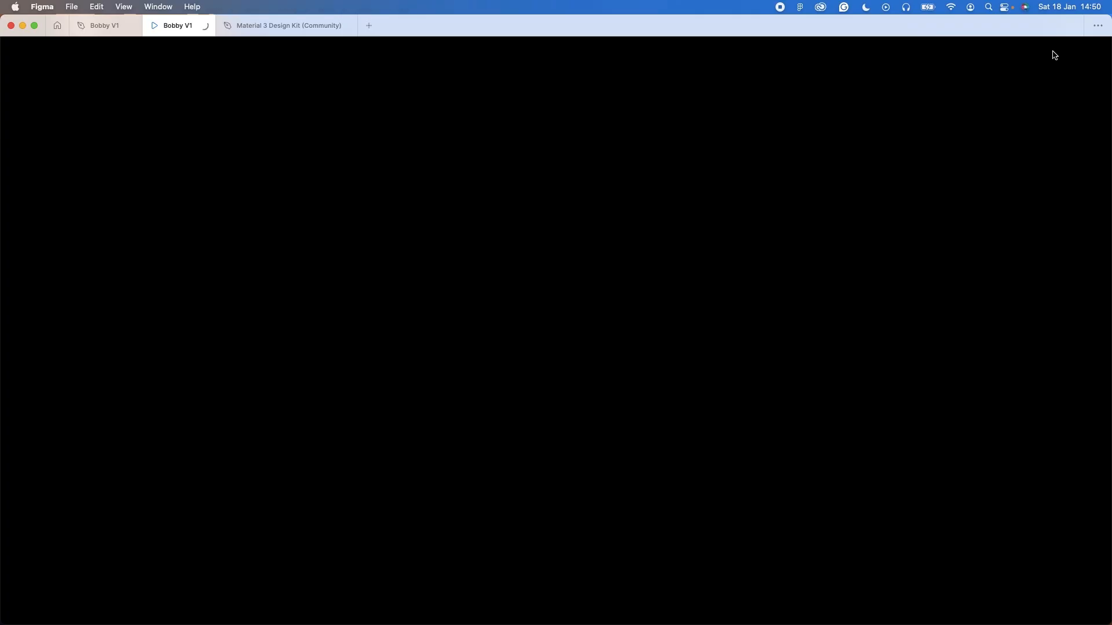